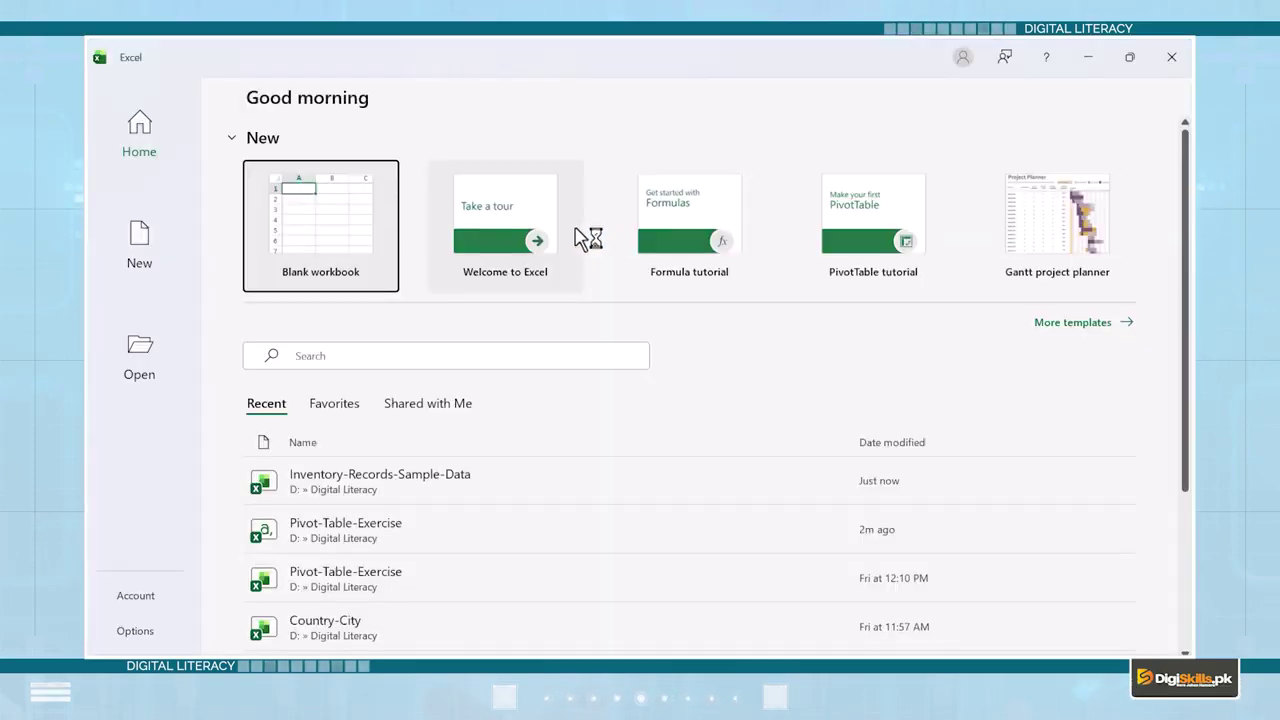
Open the Inventory-Records-Sample-Data workbook and format the range B3:N49 as a table with headers in a blue banded Medium style.
click(520, 492)
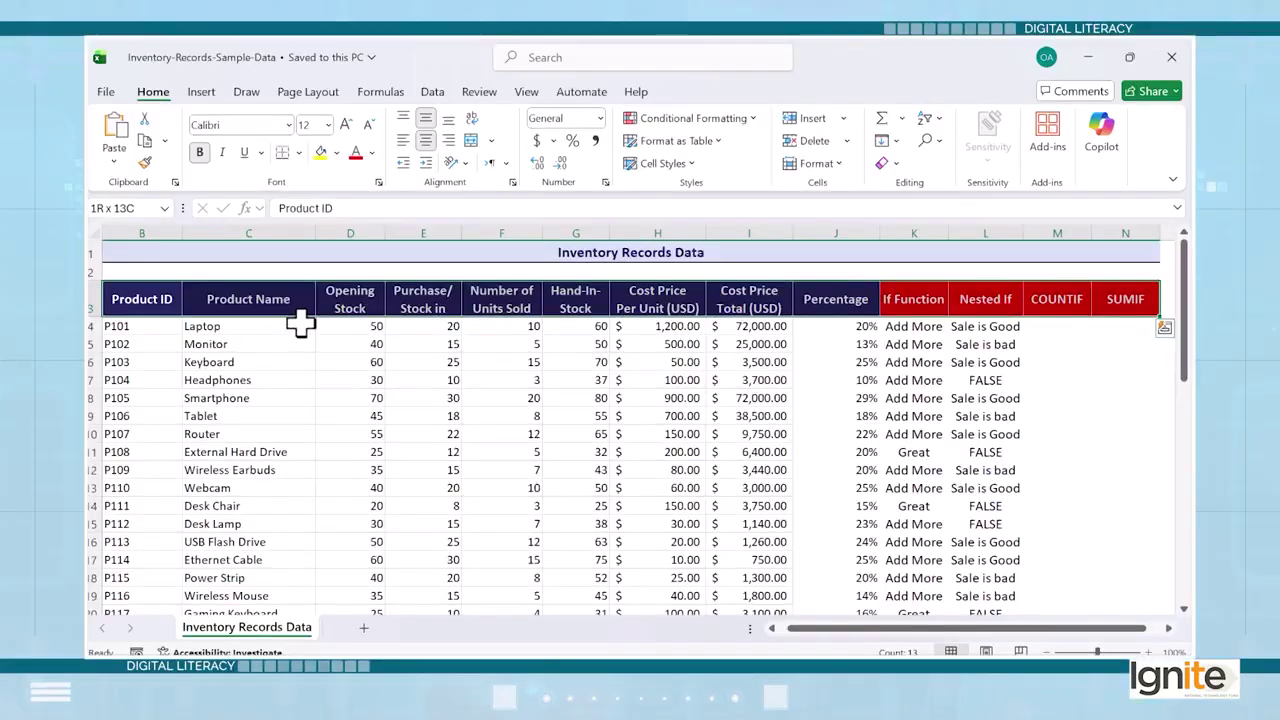
key(Down)
key(ctrl+a)
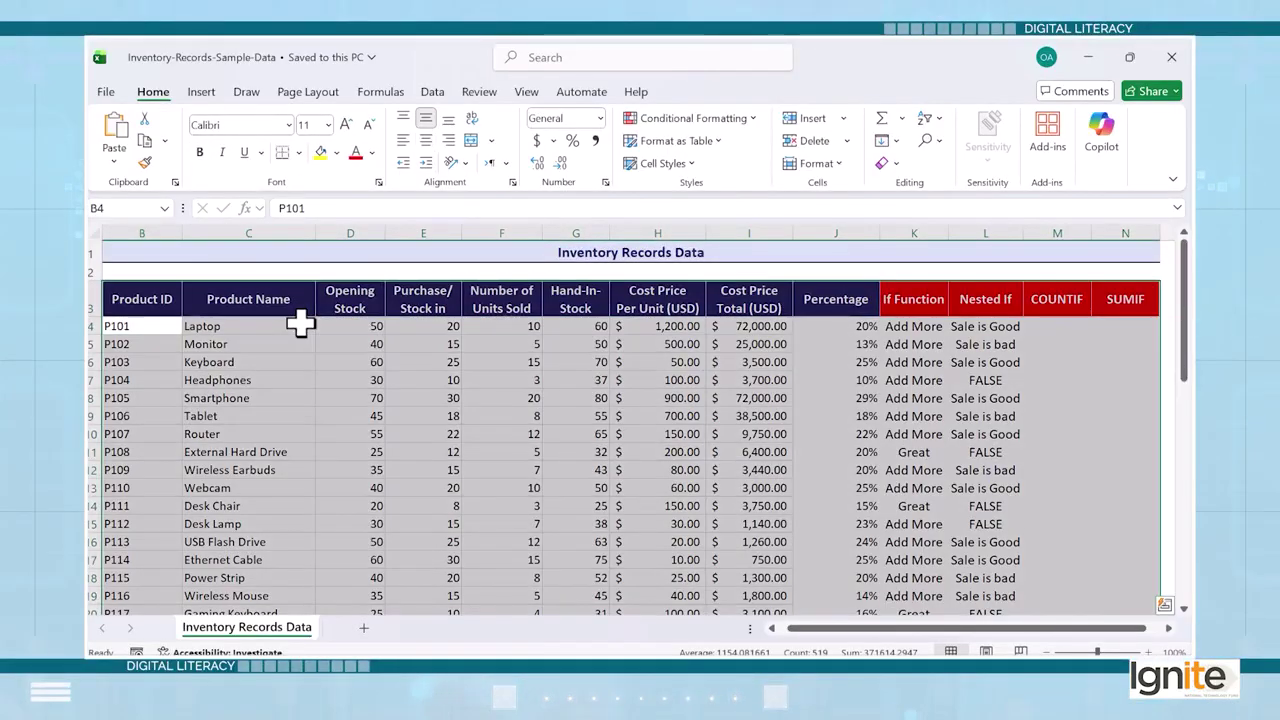
scroll(300, 322, down, 20)
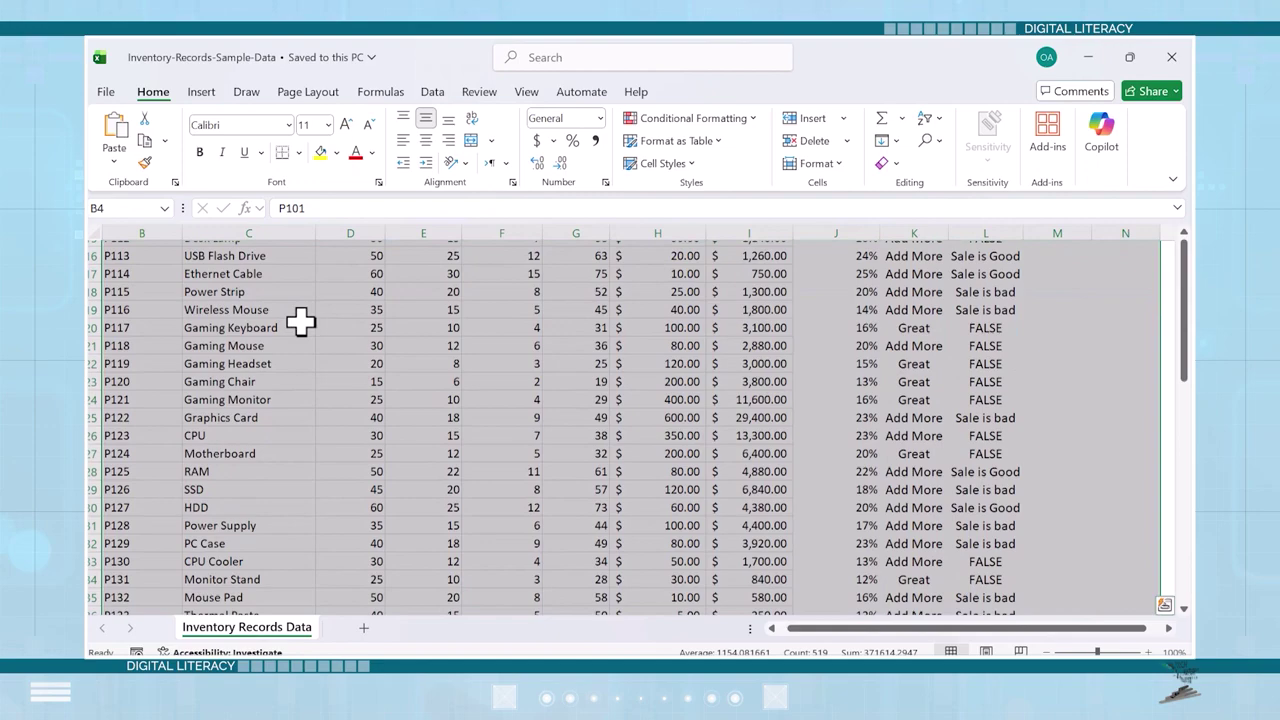
scroll(300, 322, up, 20)
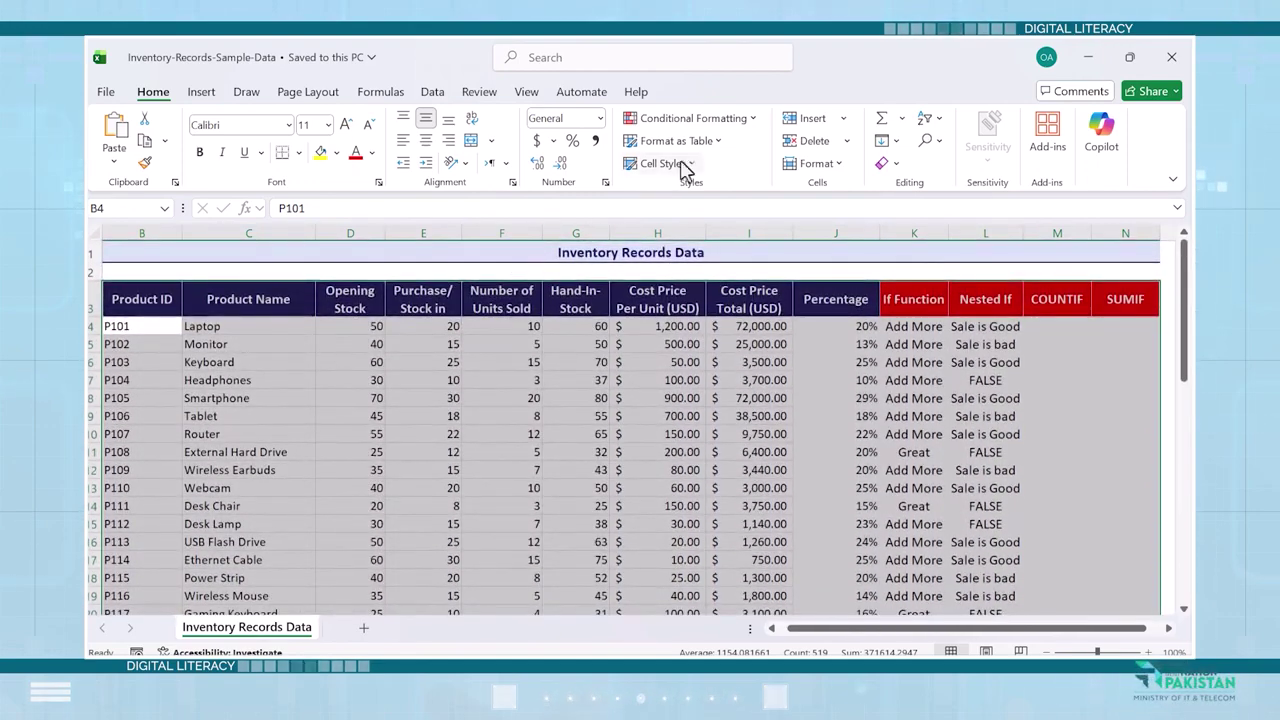
click(710, 143)
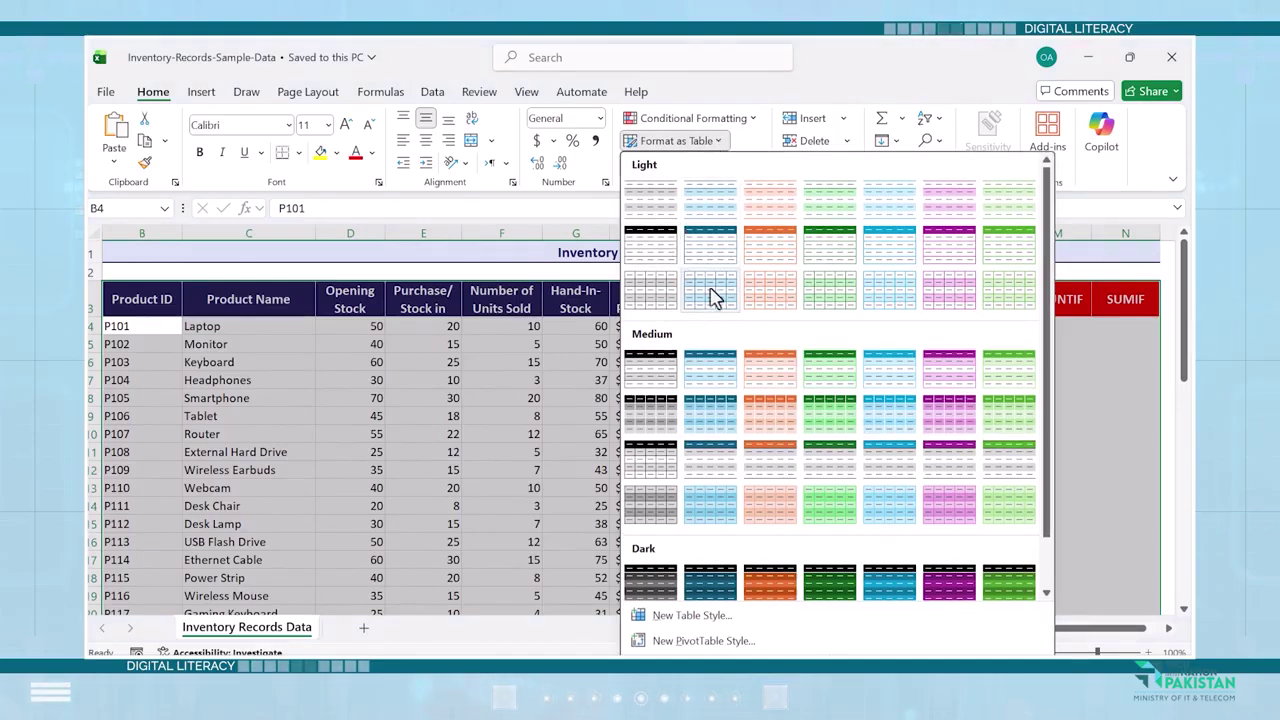
click(718, 380)
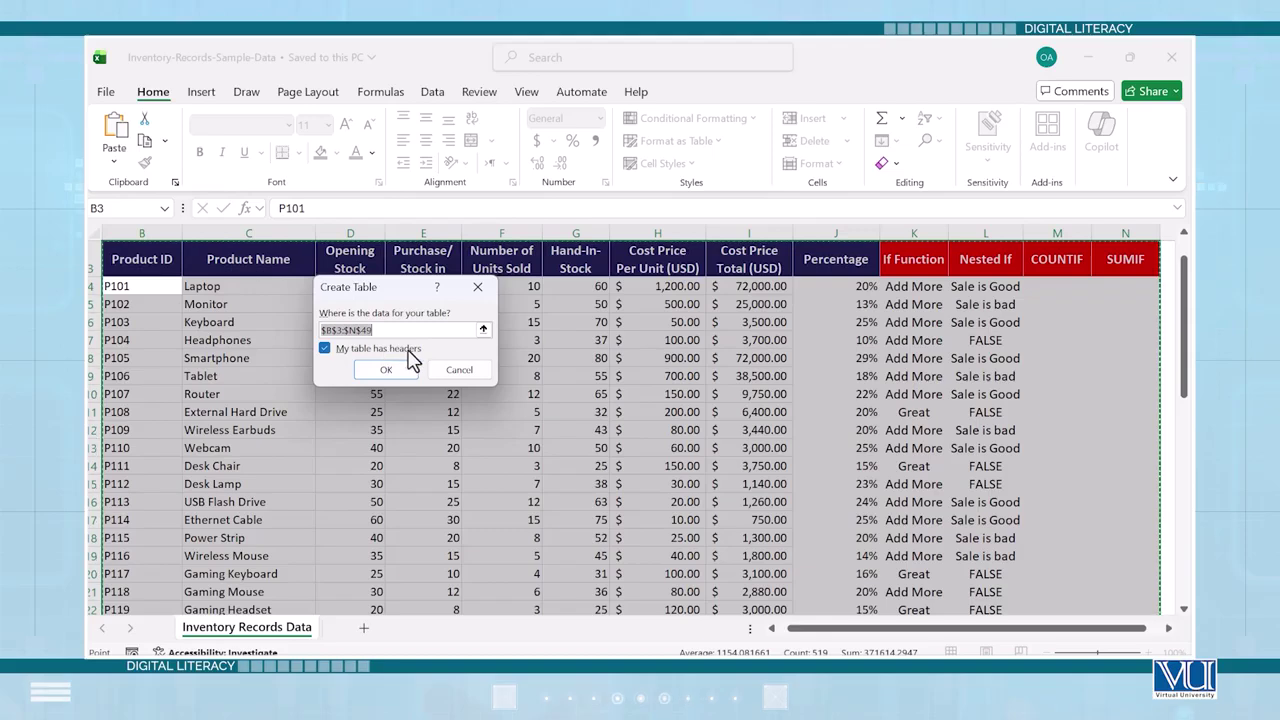
click(388, 370)
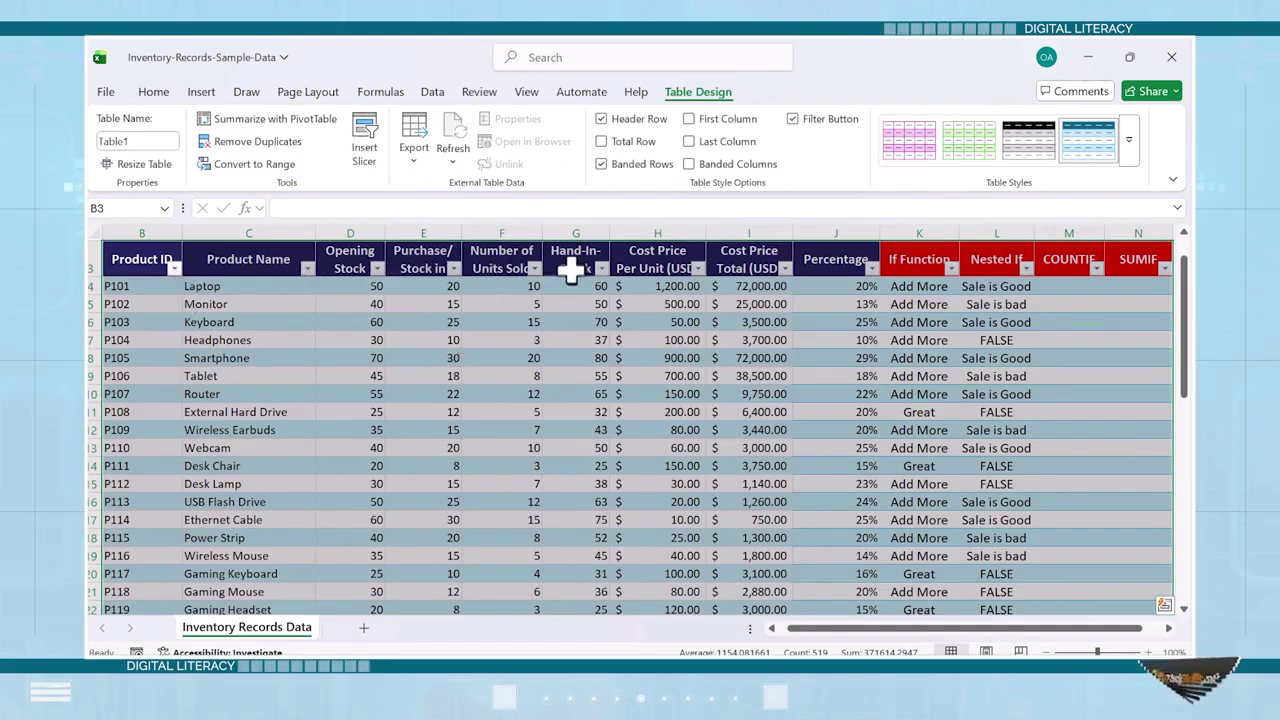
Examine the formatted inventory table from its header row down to the last product row.
scroll(800, 371, down, 1)
scroll(476, 323, up, 2)
drag(420, 388, 420, 368)
scroll(400, 386, down, 1)
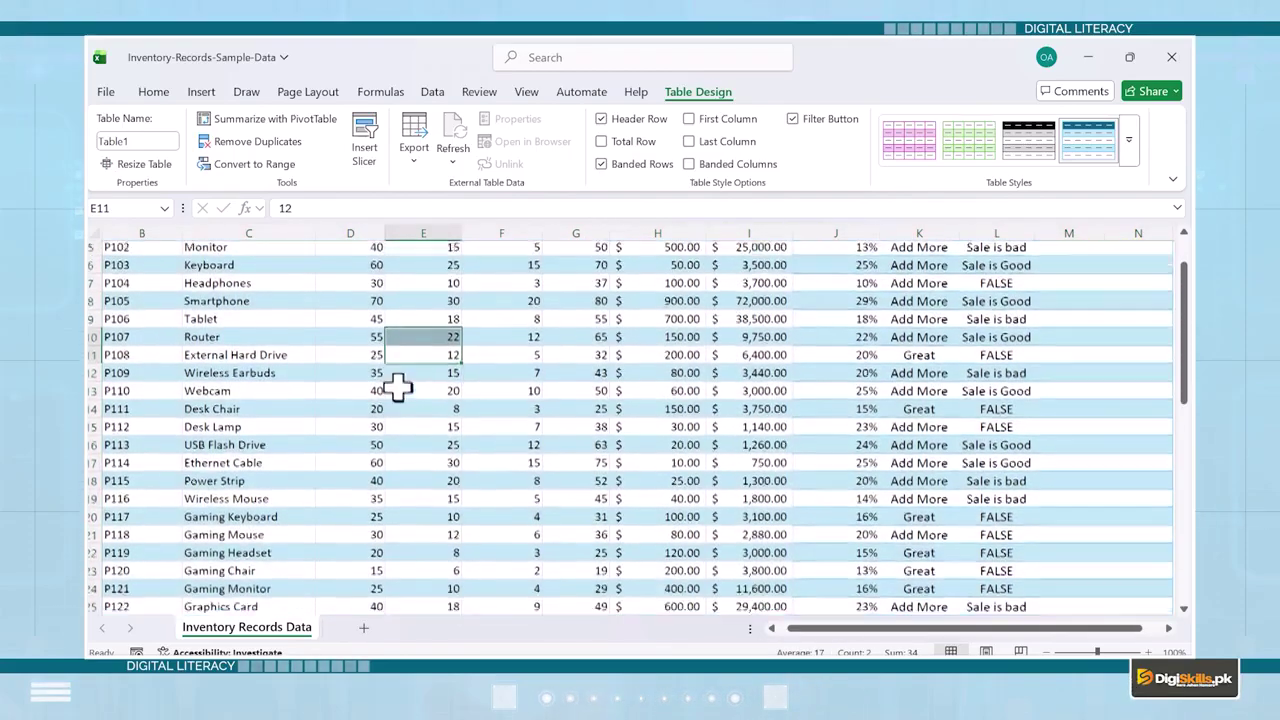
click(500, 376)
scroll(530, 418, down, 9)
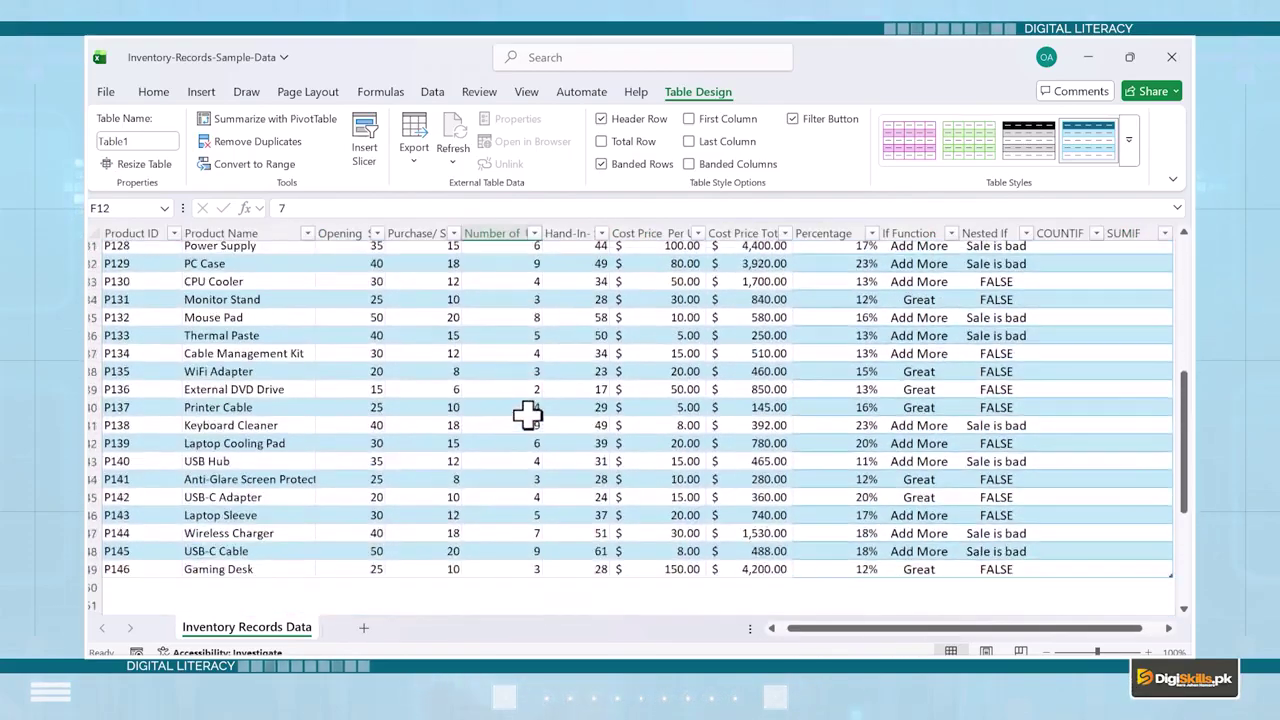
scroll(550, 452, down, 2)
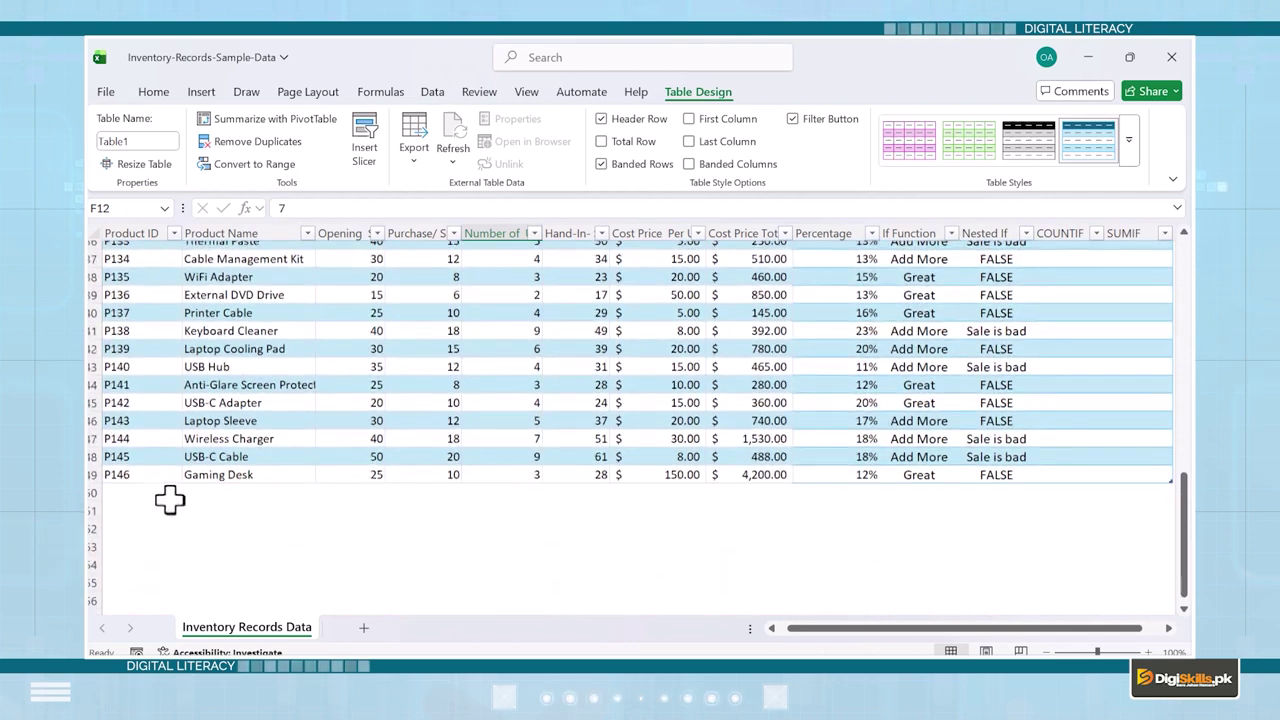
click(169, 495)
text(asd)
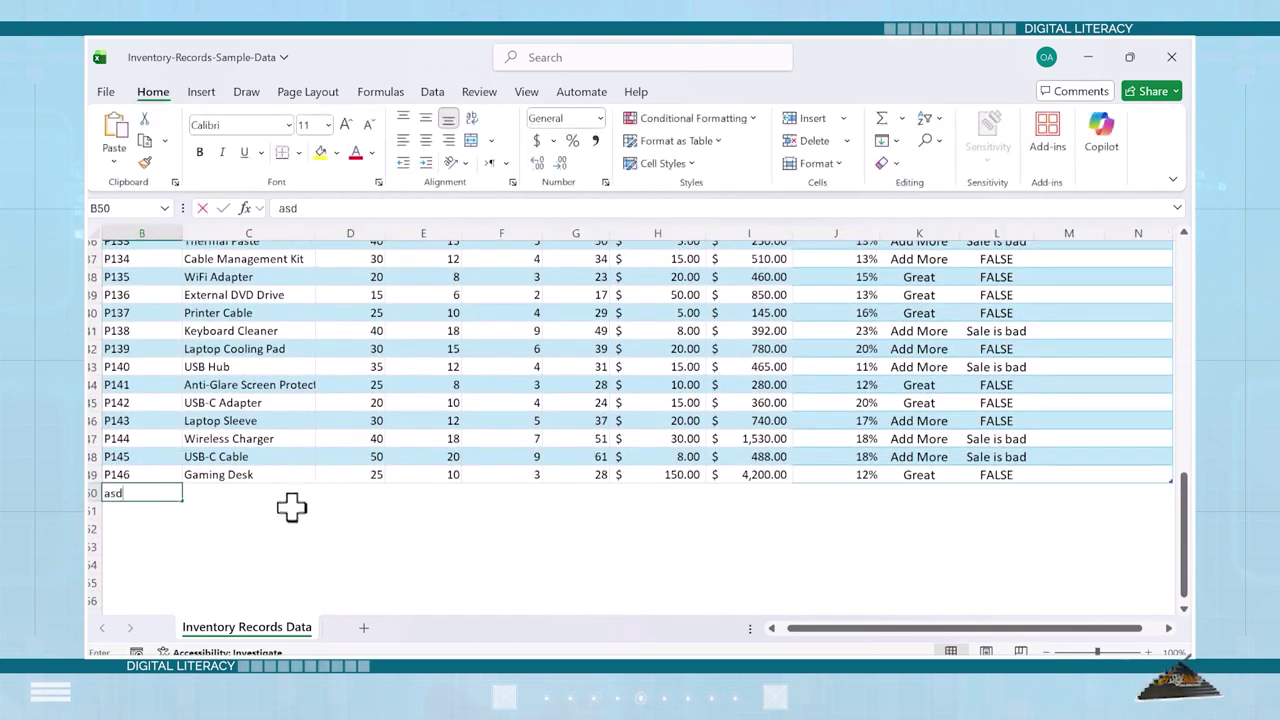
key(BackSpace)
key(BackSpace)
key(BackSpace)
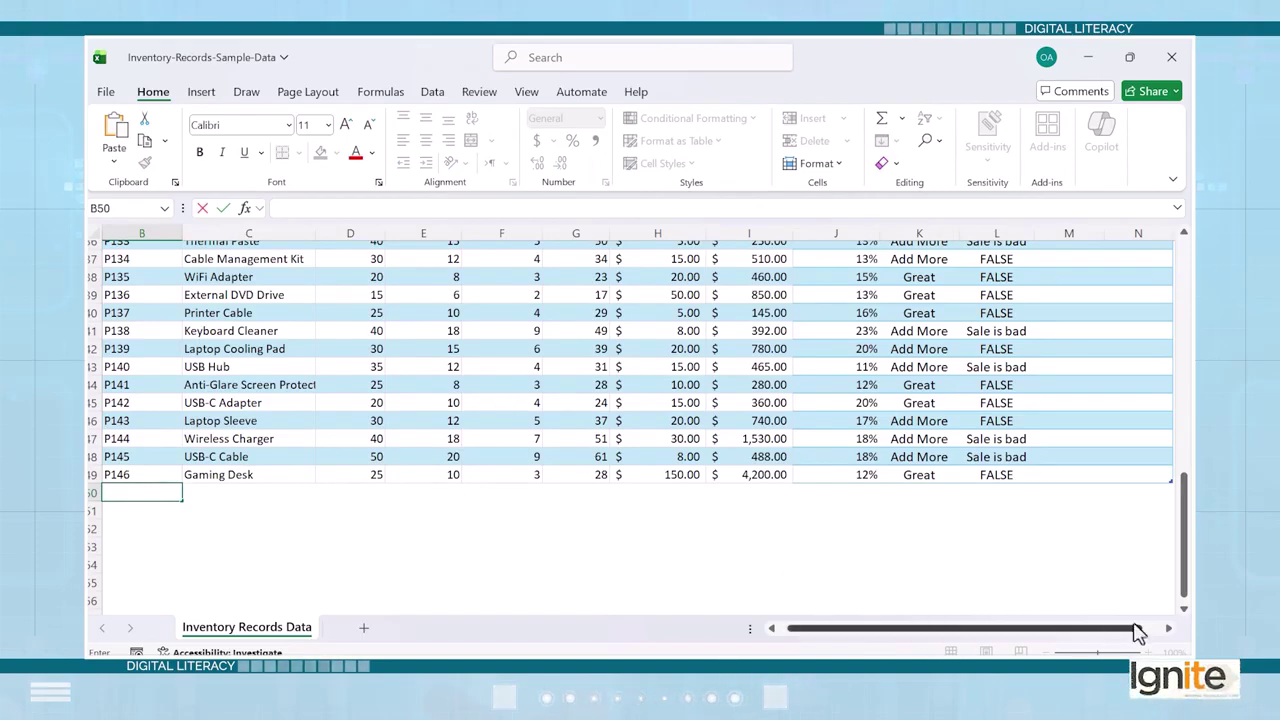
click(999, 609)
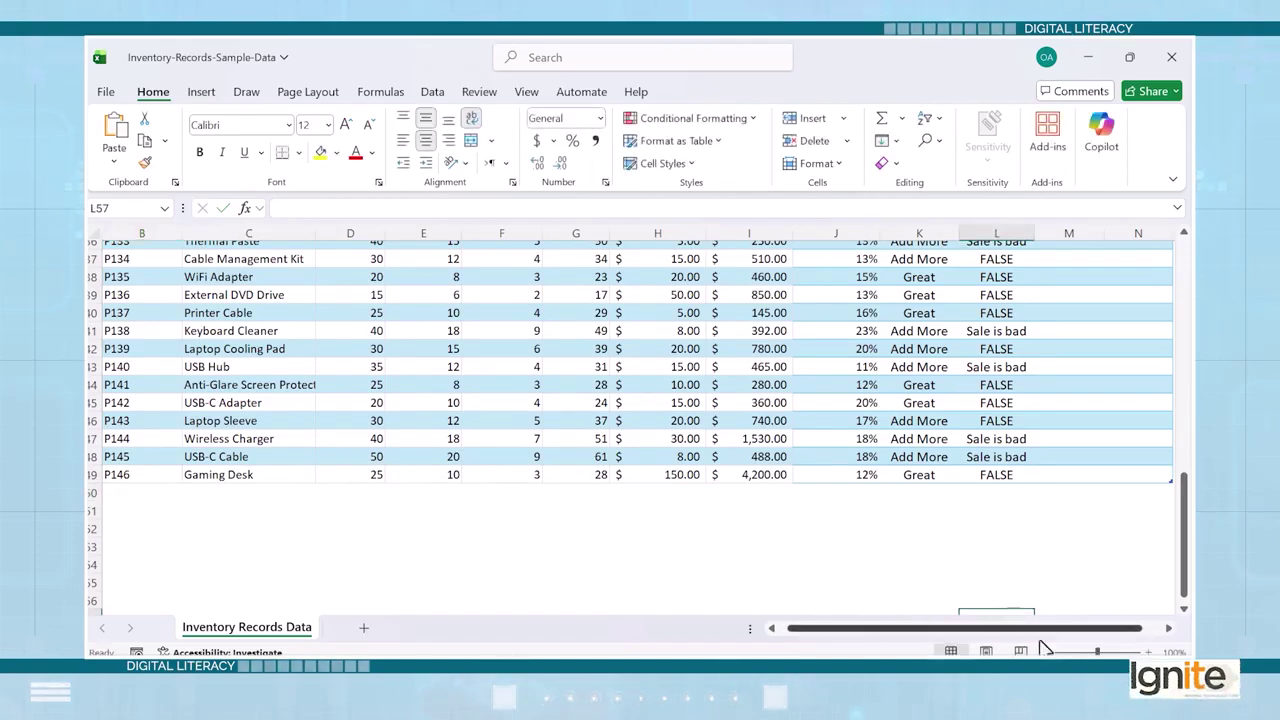
Zoom the sheet out to 90% and extend the table with blank rows down to row 61.
click(1047, 651)
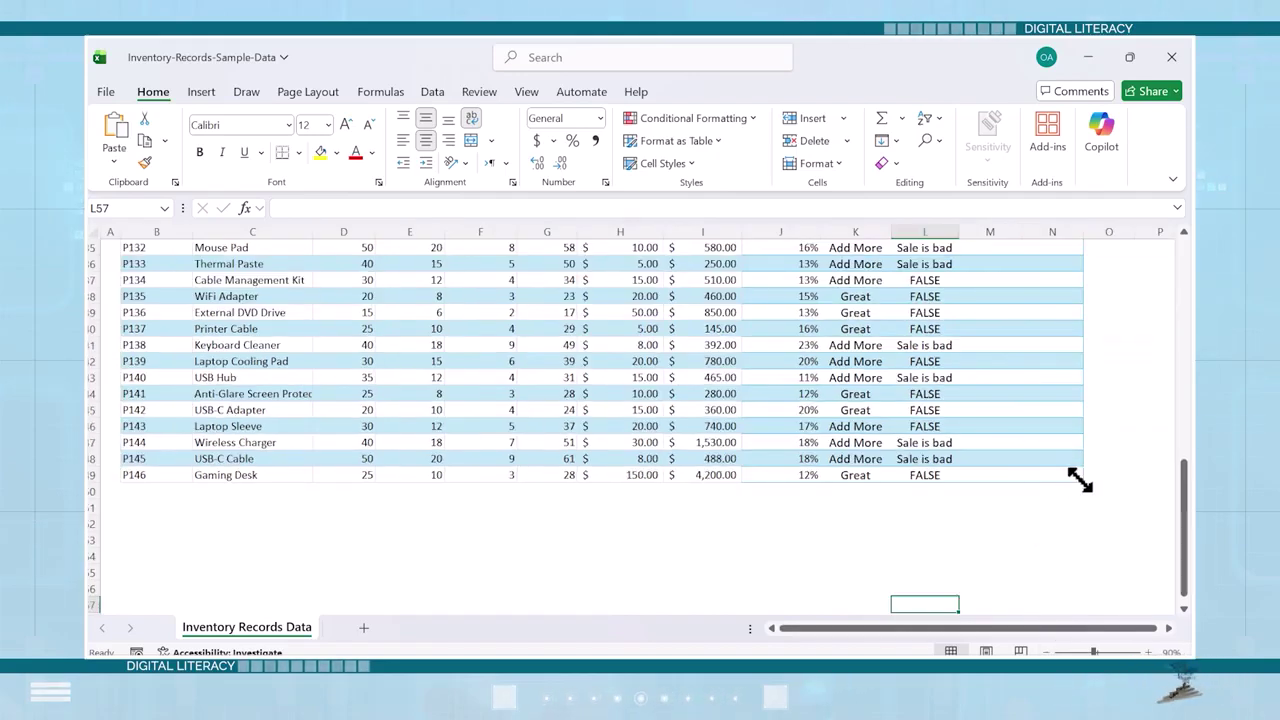
drag(1080, 481, 316, 580)
drag(975, 628, 795, 600)
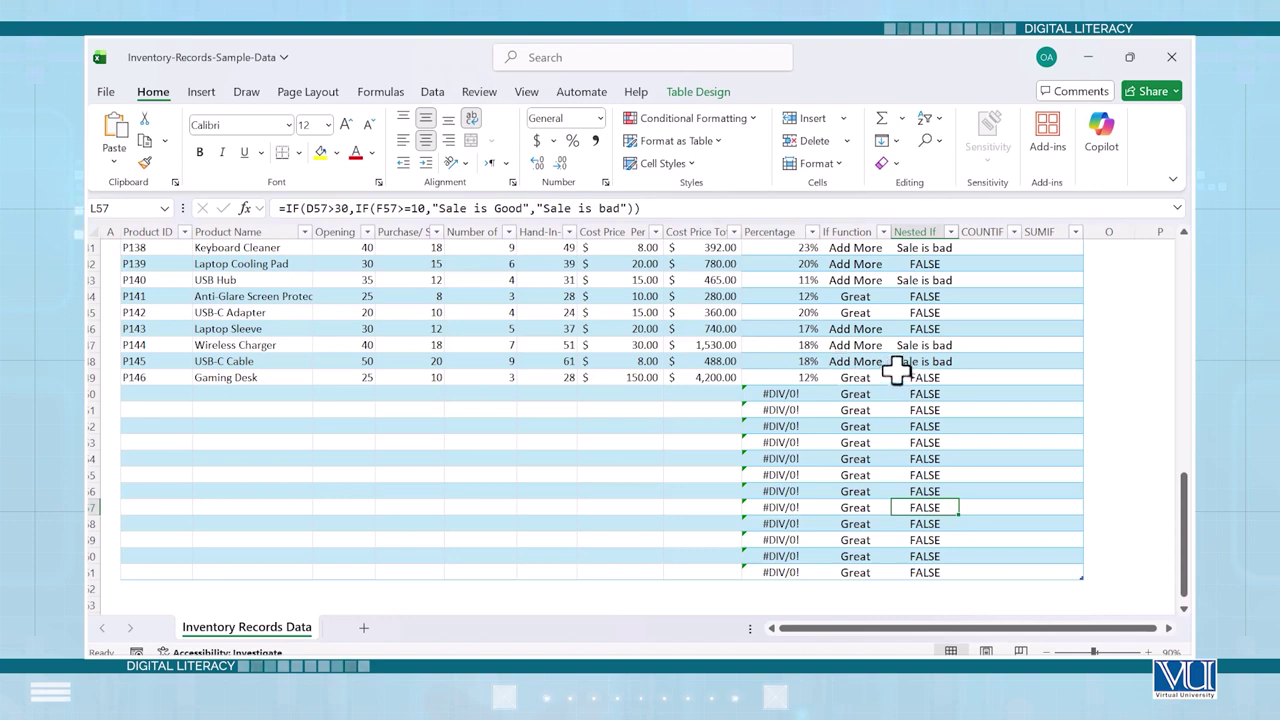
Examine the Nested If and If Function formulas in the table's last rows and check the blank cells of the added rows.
click(930, 363)
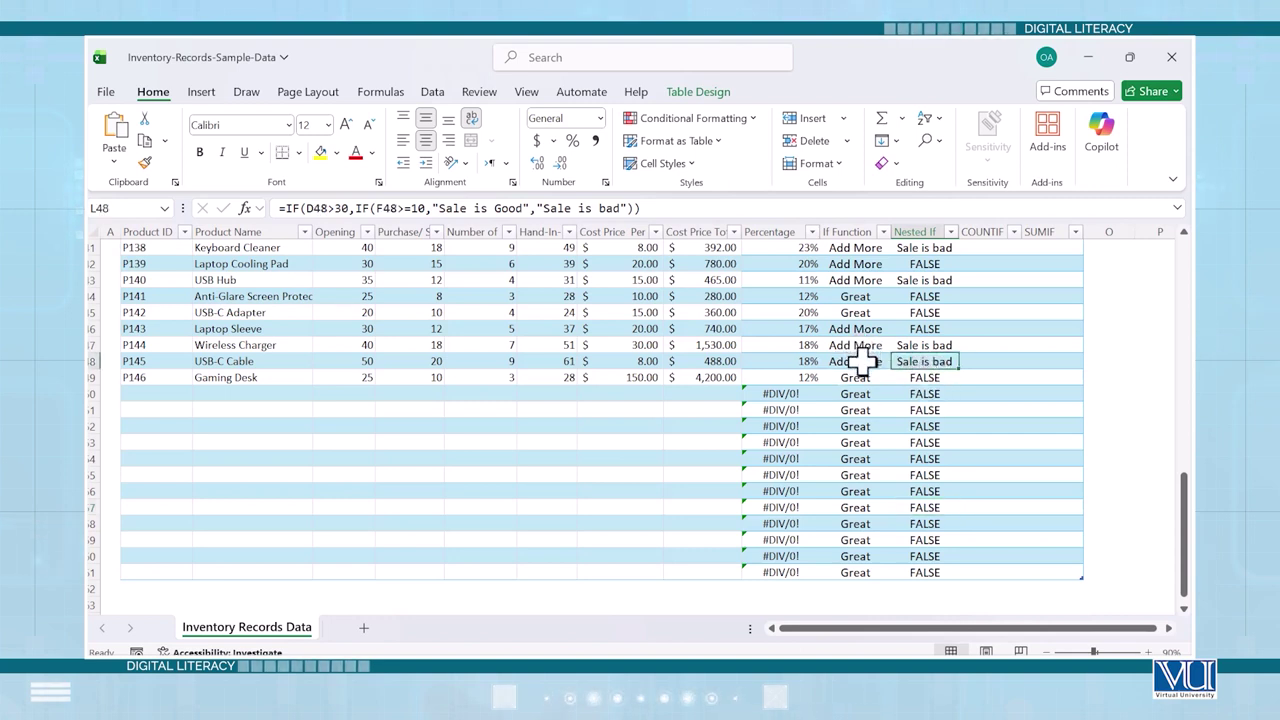
click(862, 393)
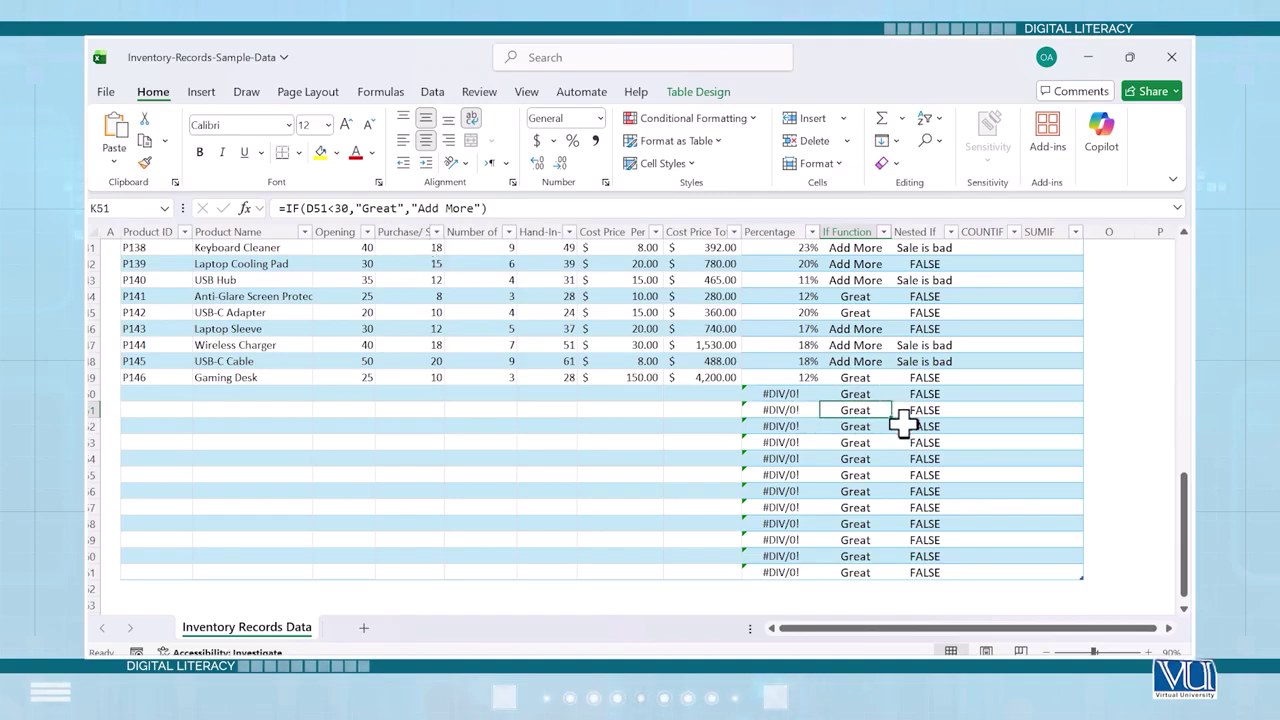
key(Down)
key(Down)
key(Down)
key(Down)
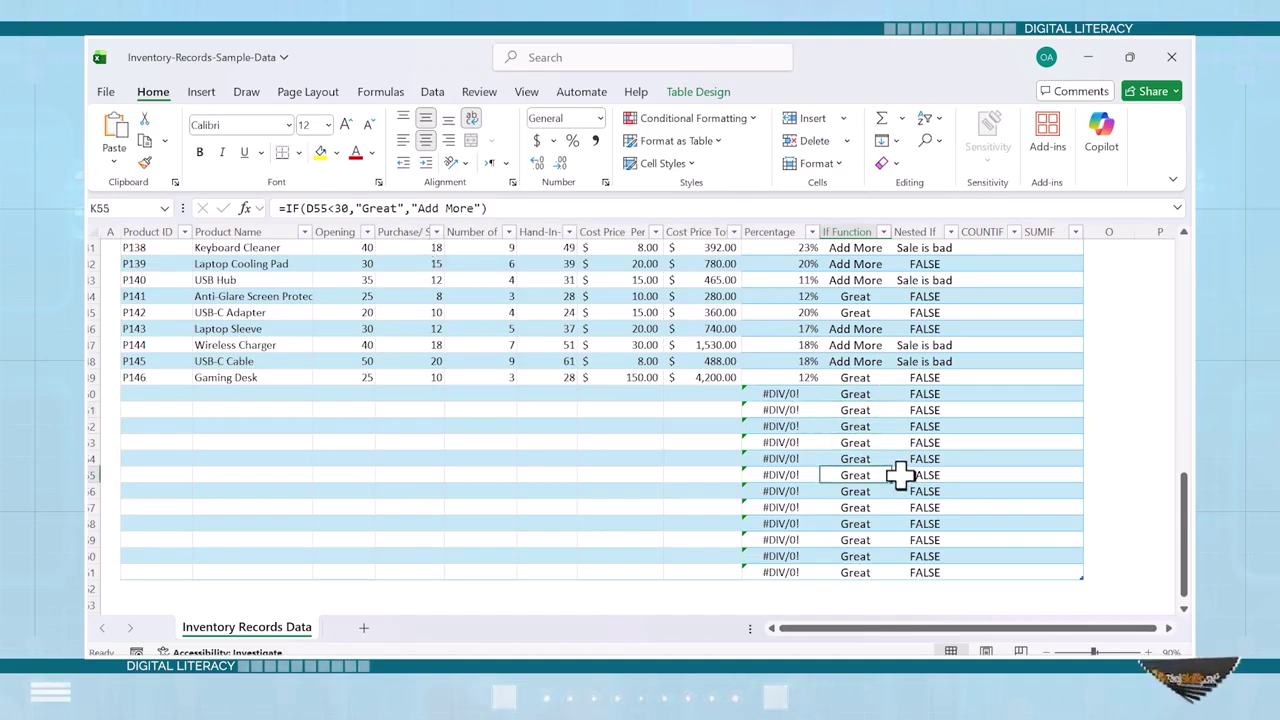
key(Left)
key(Left)
key(Left)
key(Left)
key(Left)
key(Left)
key(Left)
key(Up)
key(Up)
key(Left)
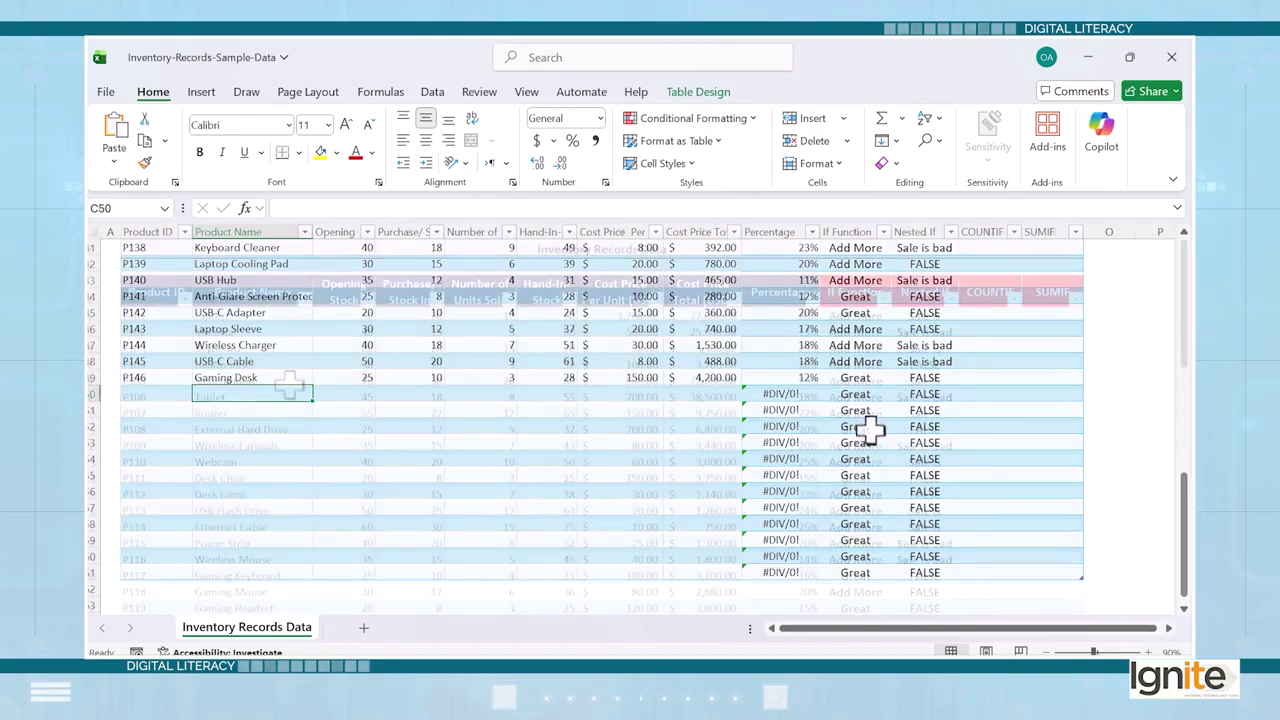
Try freezing panes with cell C50 as the current selection, and unfreeze them.
scroll(857, 428, up, 13)
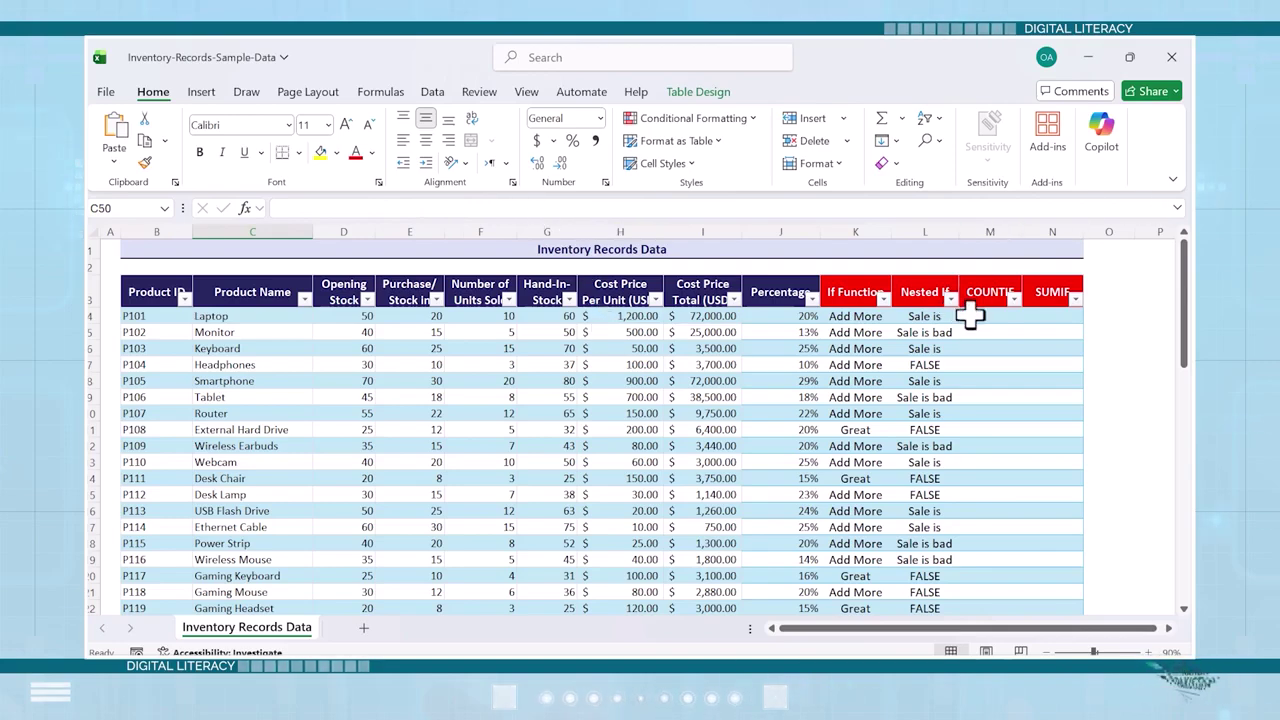
scroll(592, 398, down, 1)
scroll(592, 398, down, 2)
scroll(594, 390, down, 1)
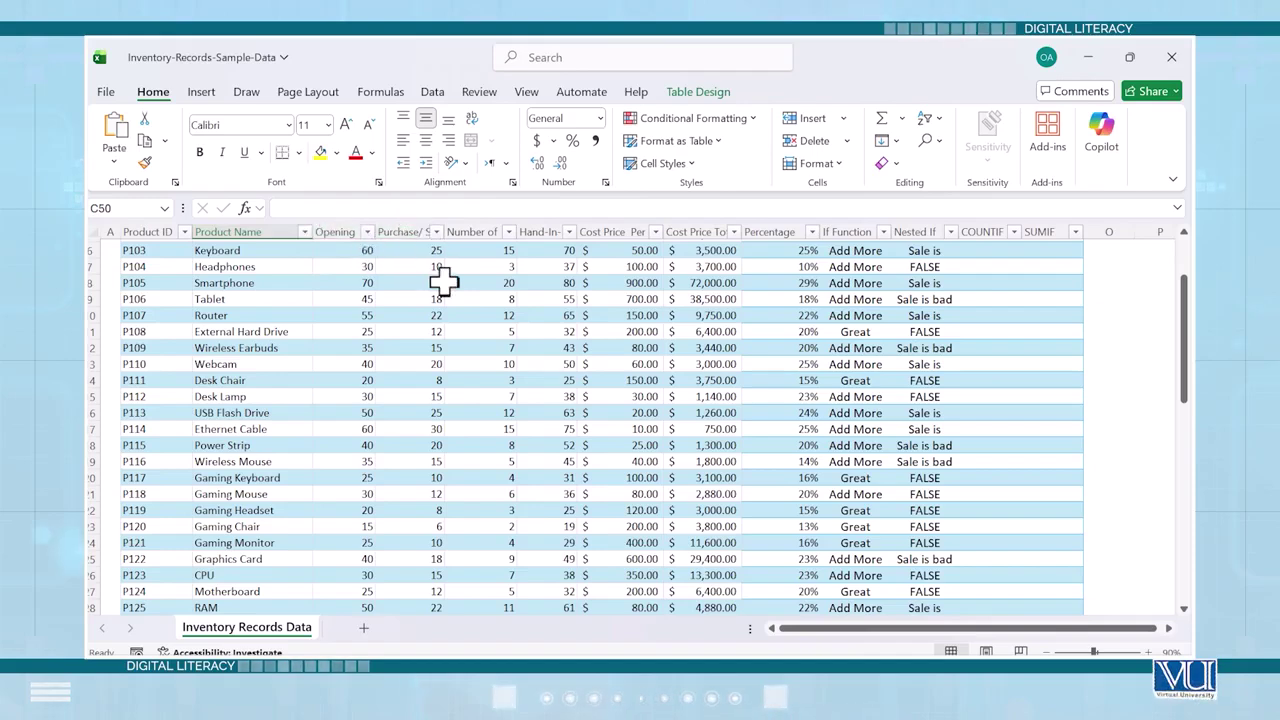
scroll(445, 283, up, 2)
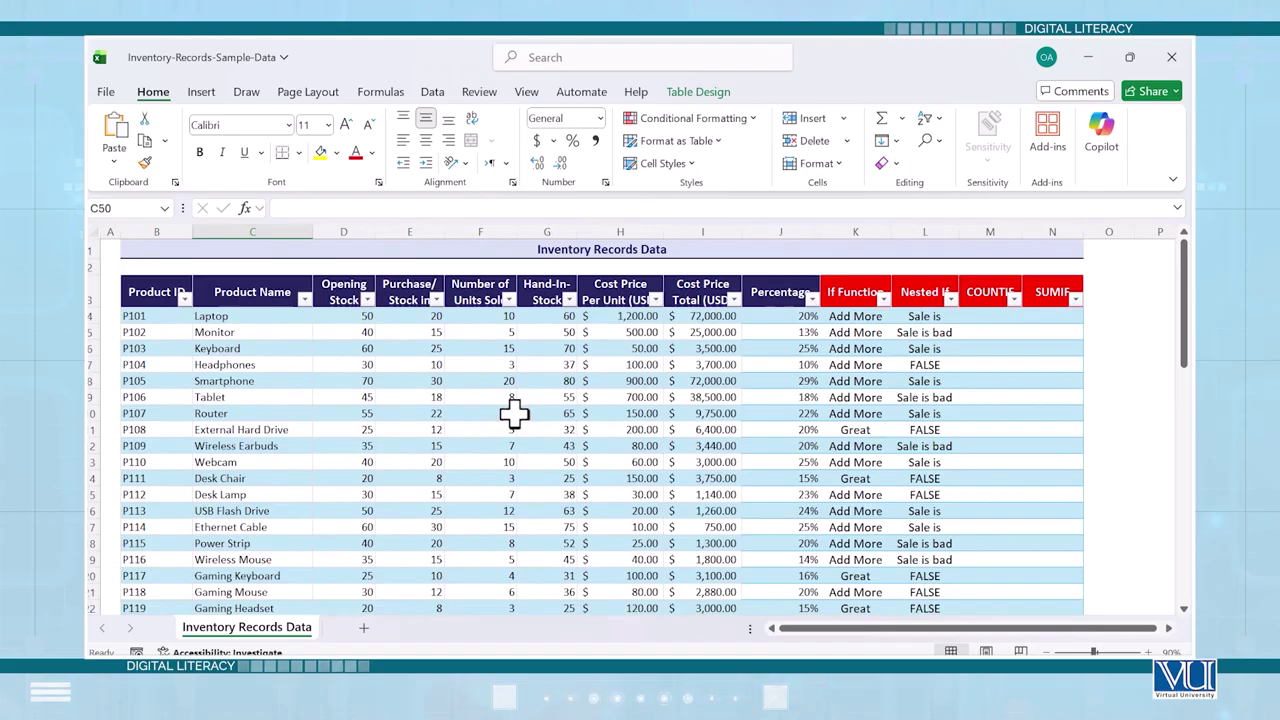
click(520, 92)
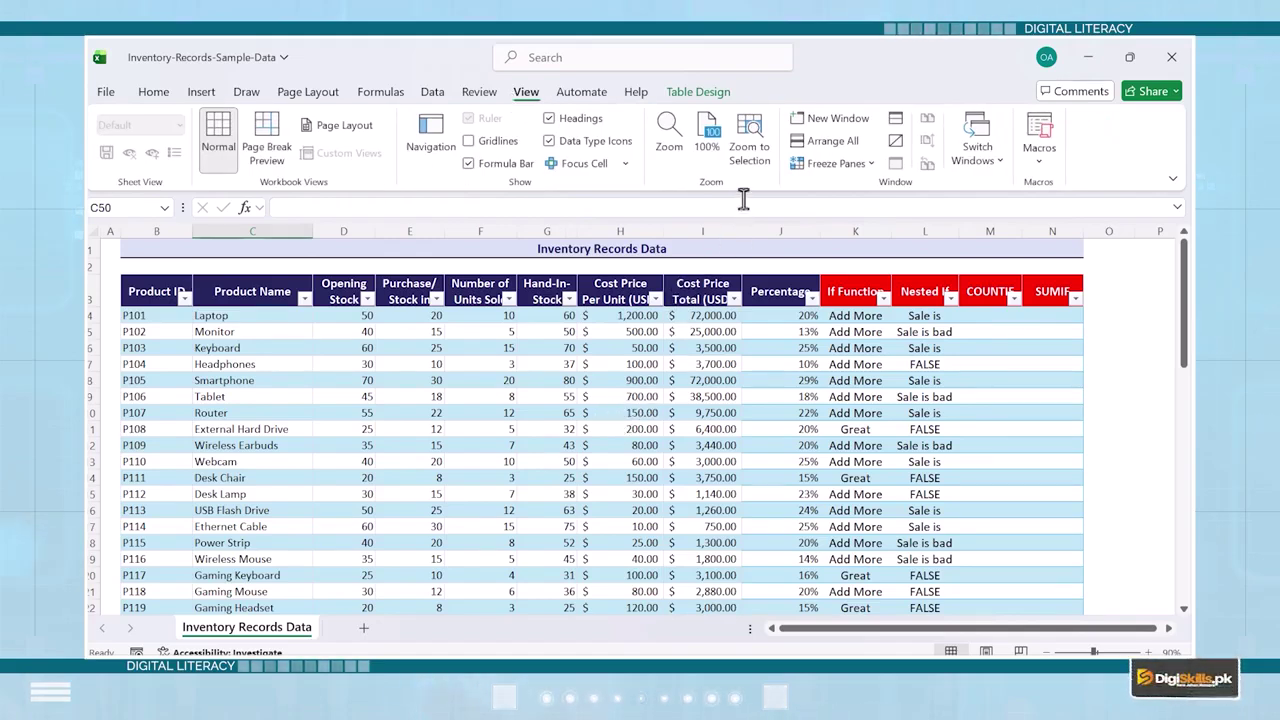
click(858, 164)
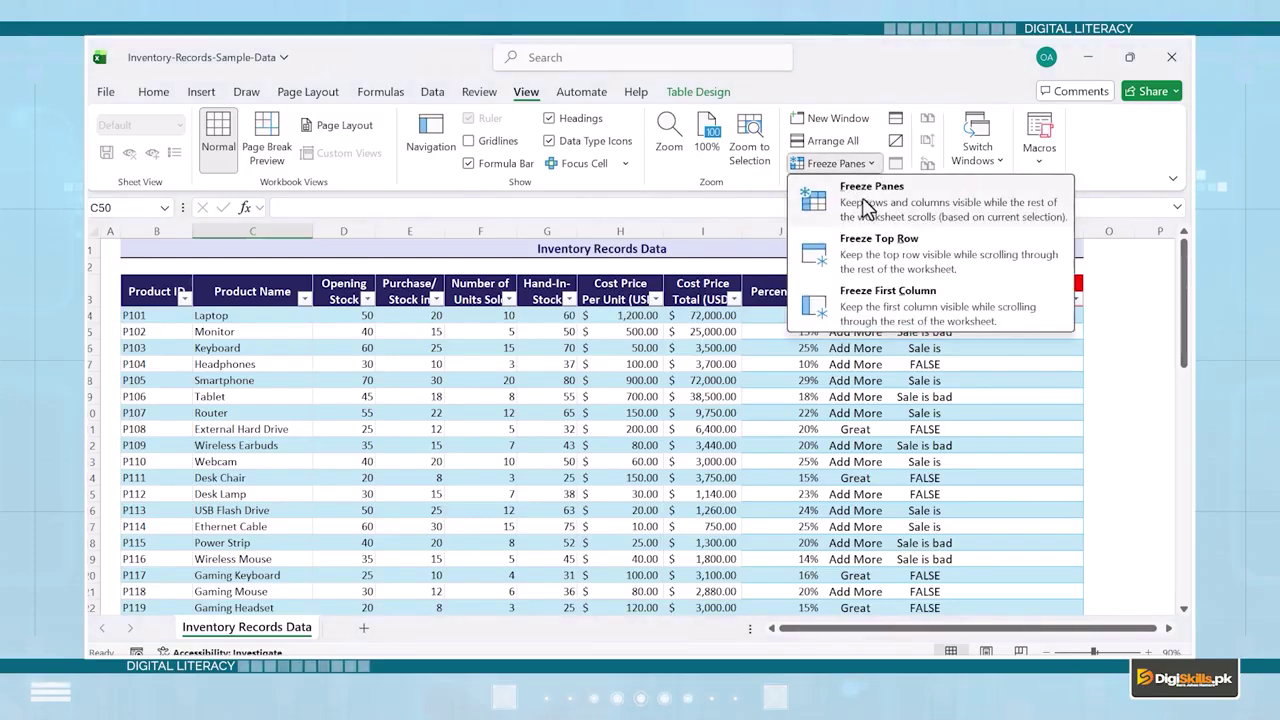
click(866, 208)
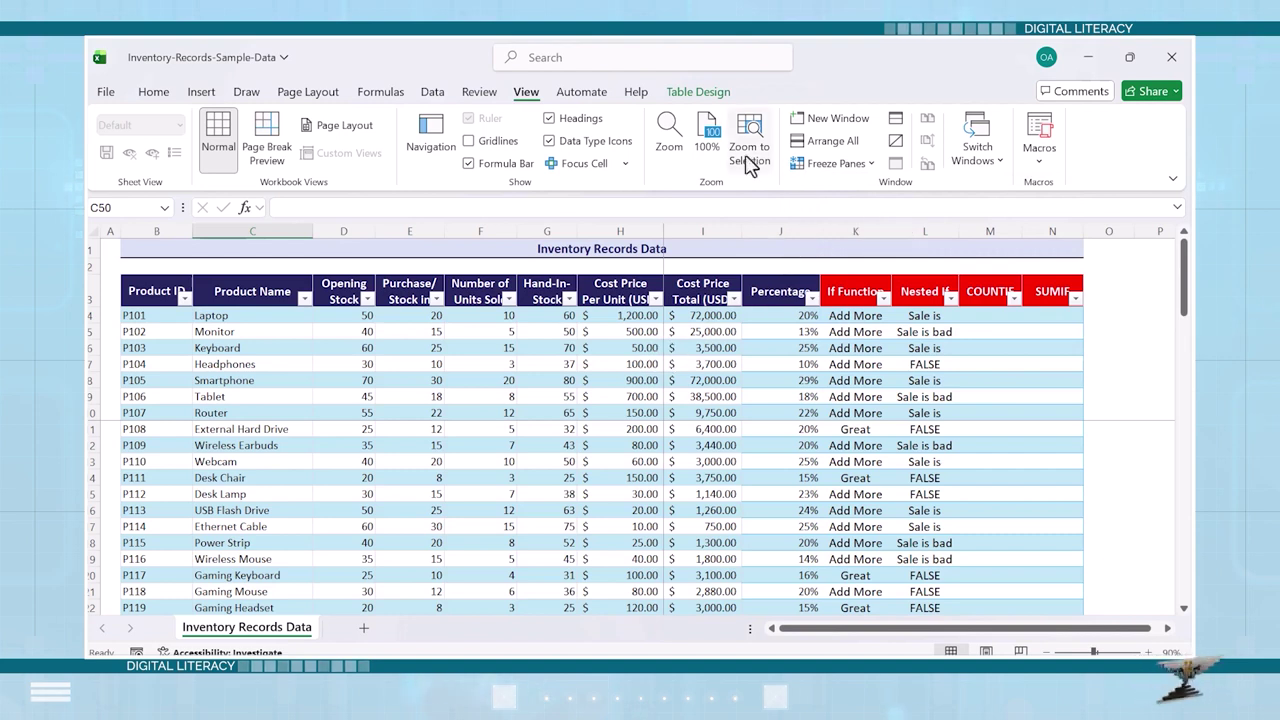
click(858, 164)
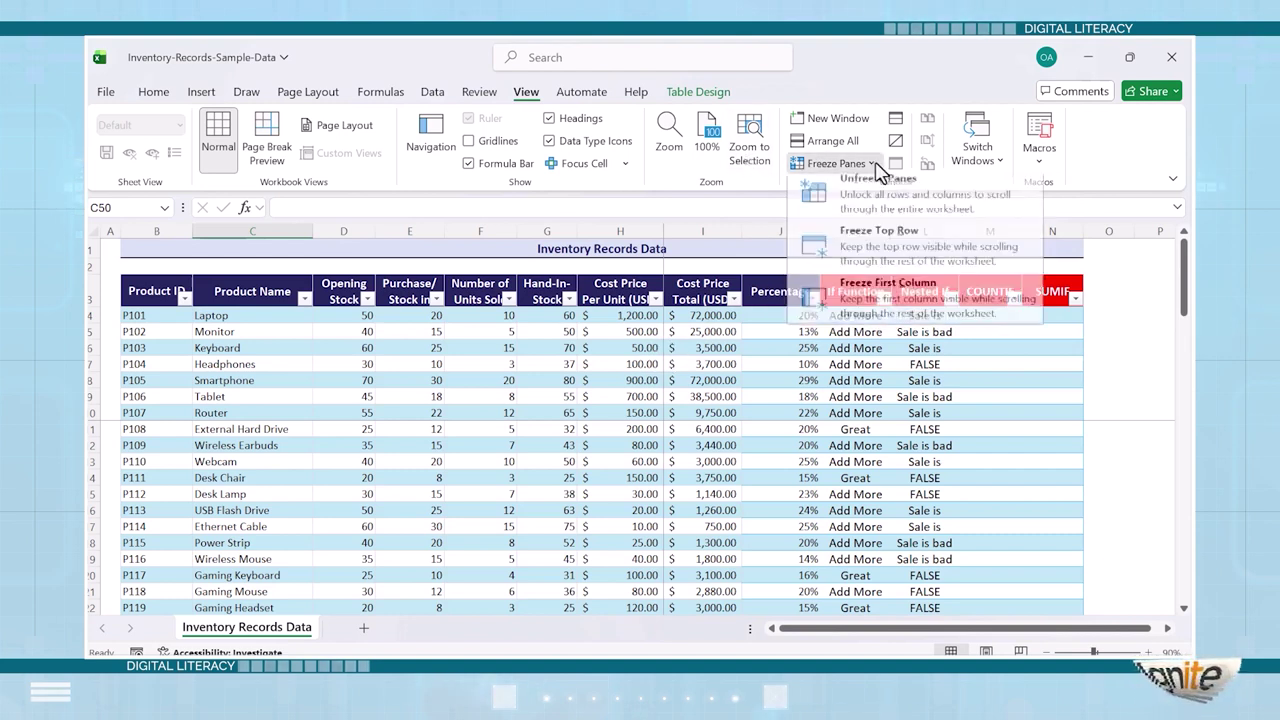
click(935, 205)
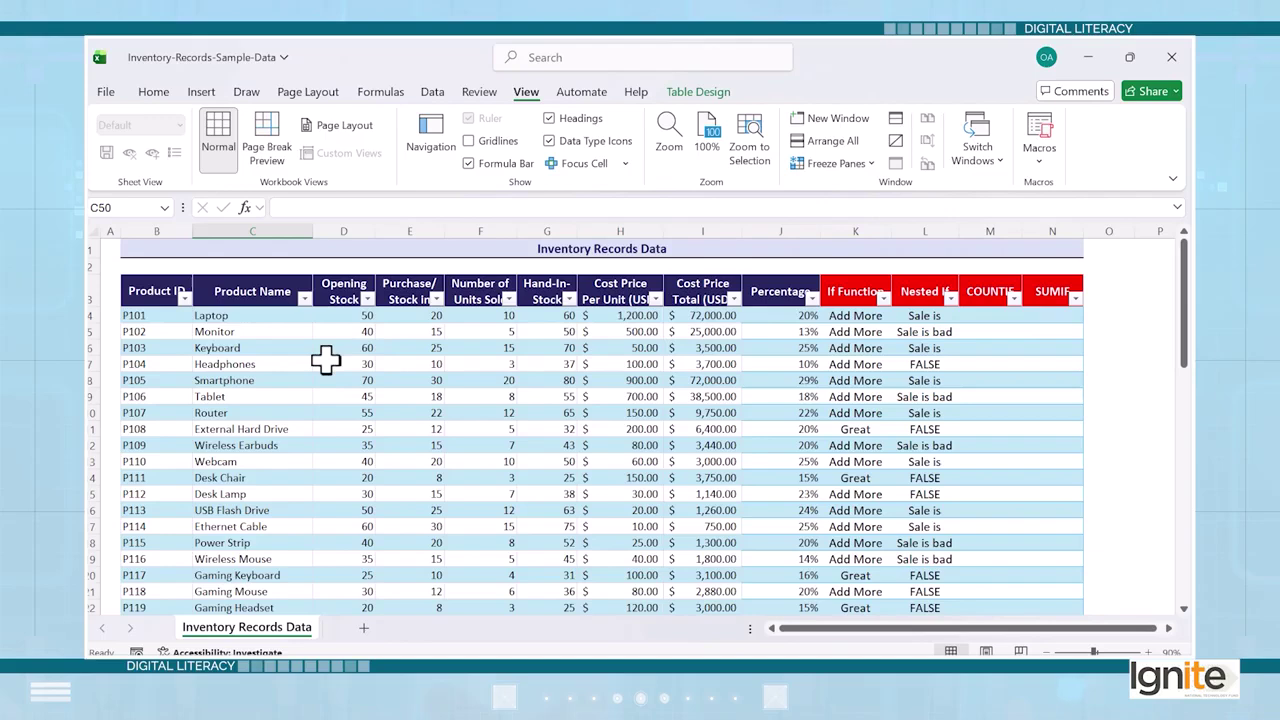
Freeze panes at cell D4 to lock the title and header rows and the columns through Product Name.
drag(272, 300, 282, 545)
click(334, 318)
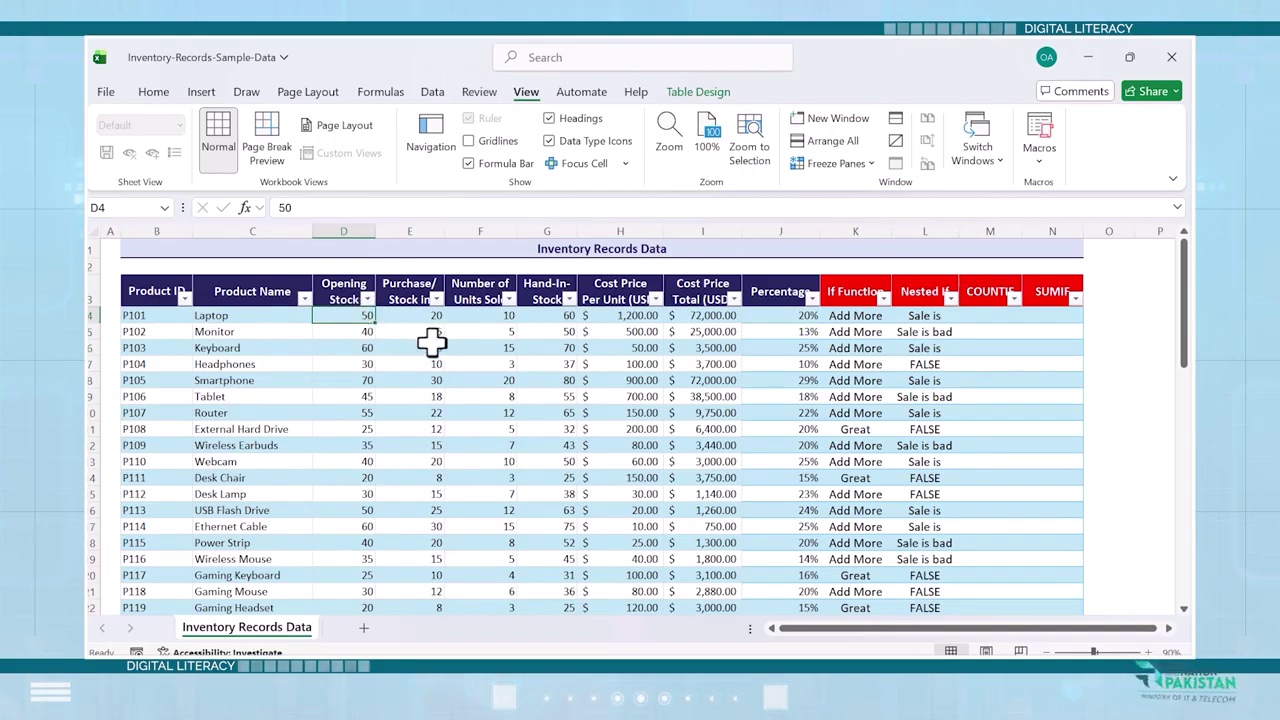
click(830, 164)
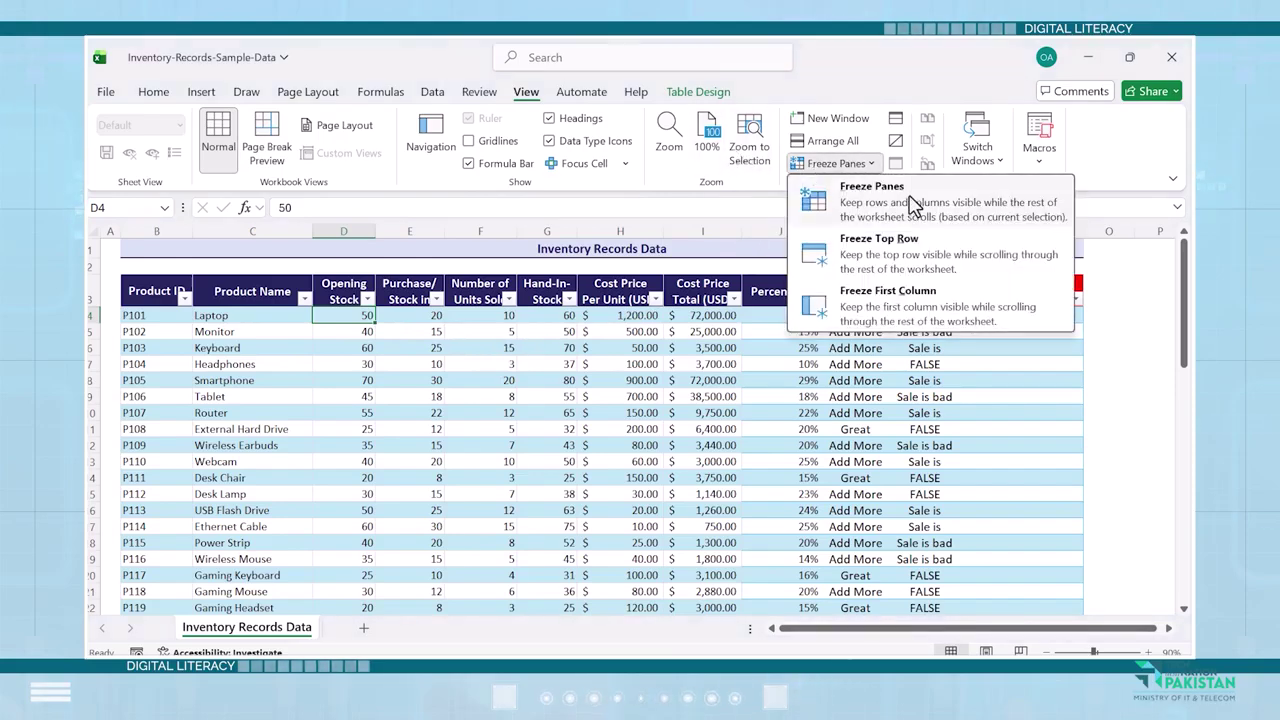
click(912, 205)
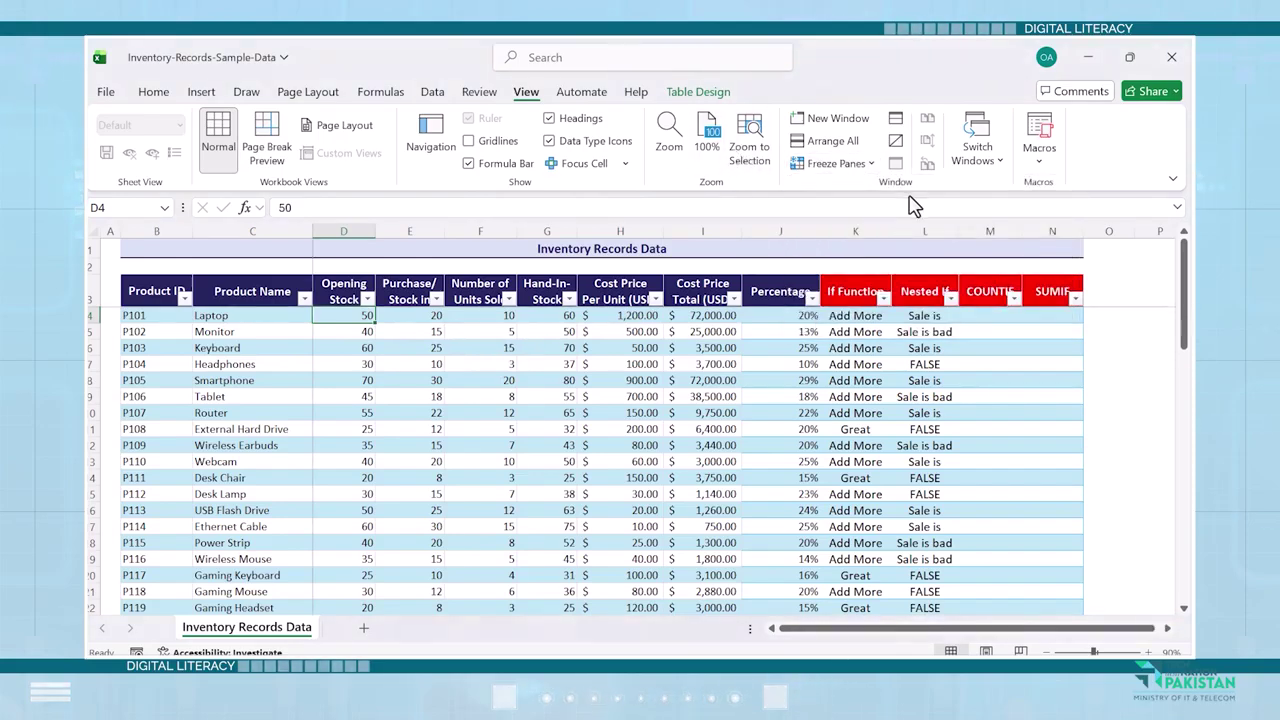
Check the frozen header rows and product columns while moving down and across the inventory sheet.
click(833, 170)
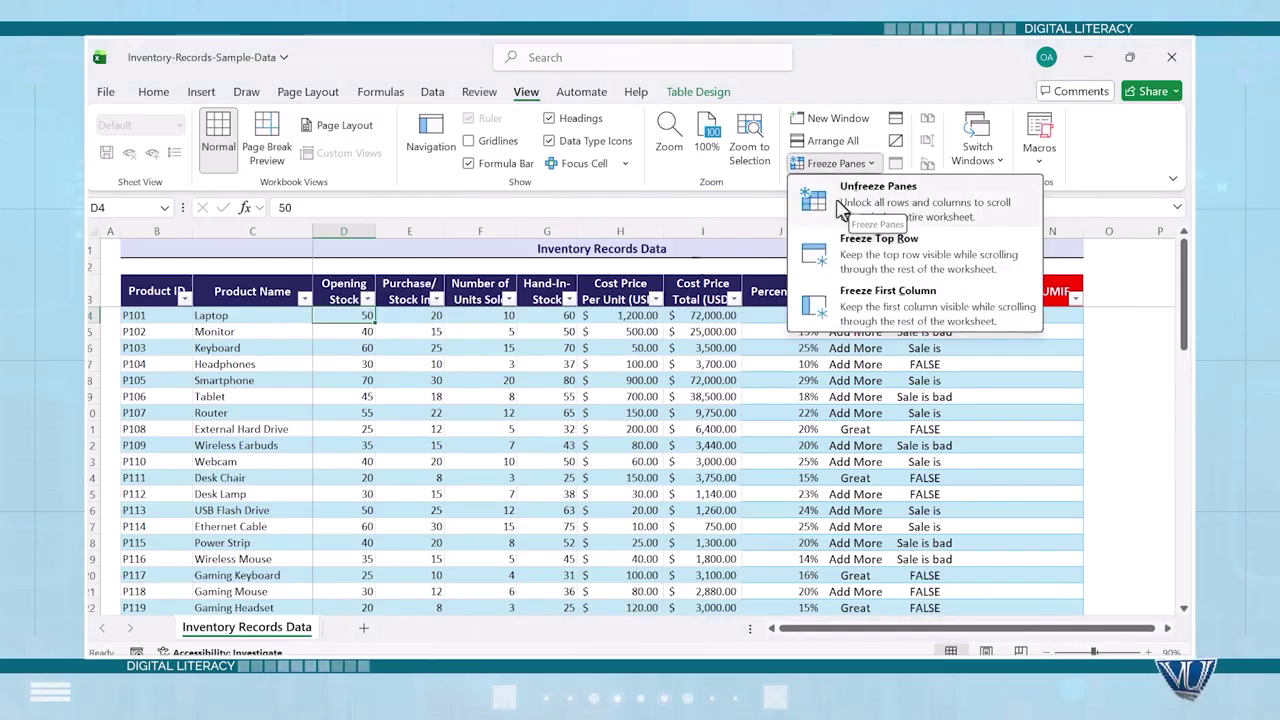
click(500, 366)
scroll(500, 366, down, 5)
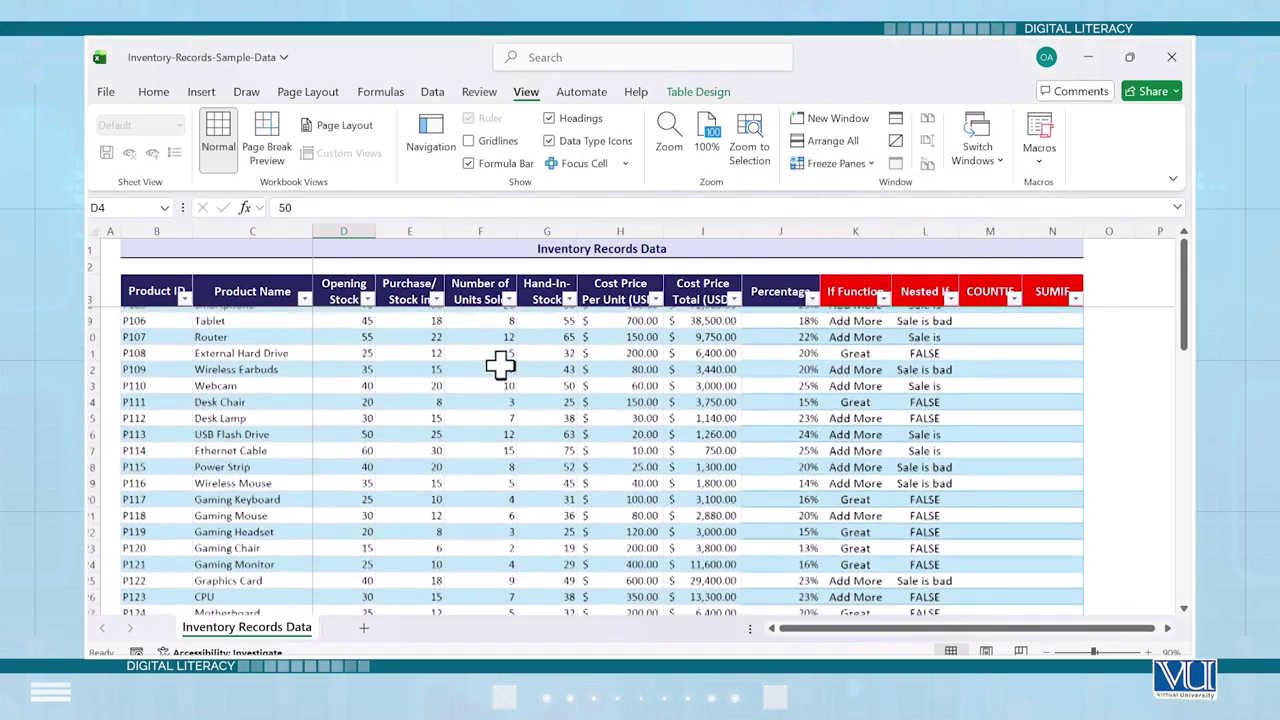
scroll(449, 340, down, 2)
scroll(546, 396, up, 7)
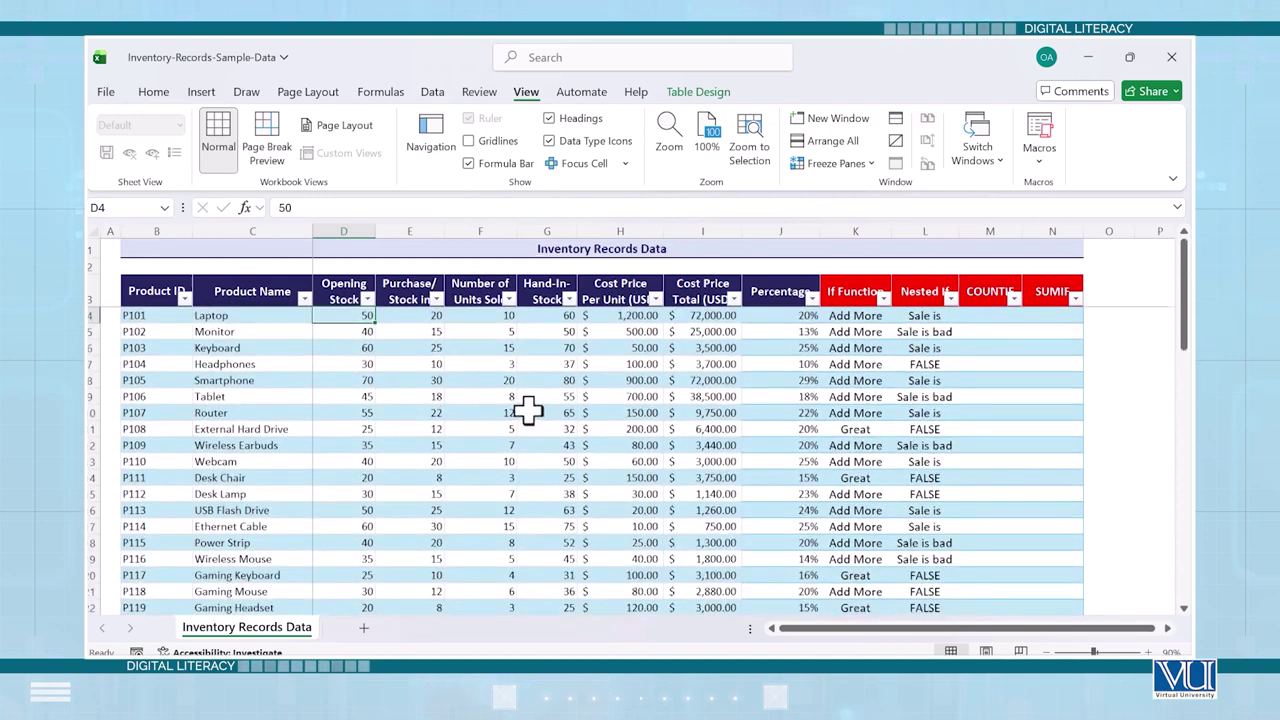
scroll(527, 408, right, 4)
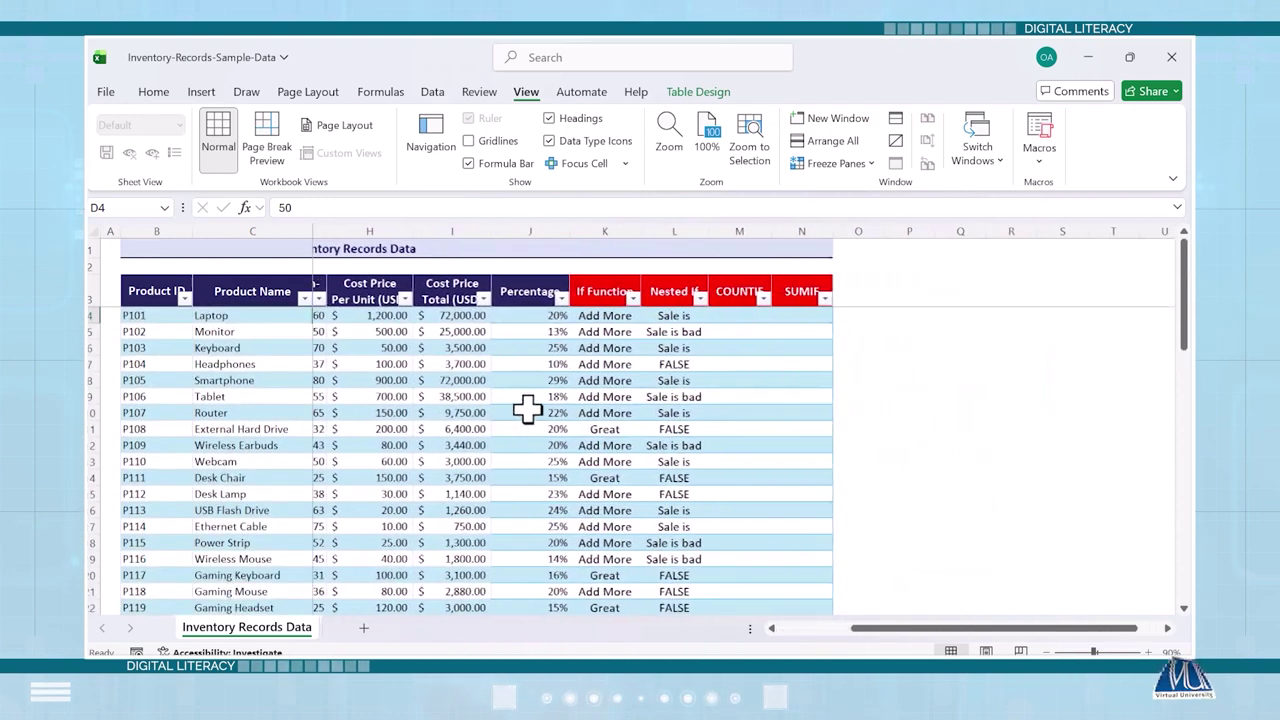
scroll(527, 408, right, 2)
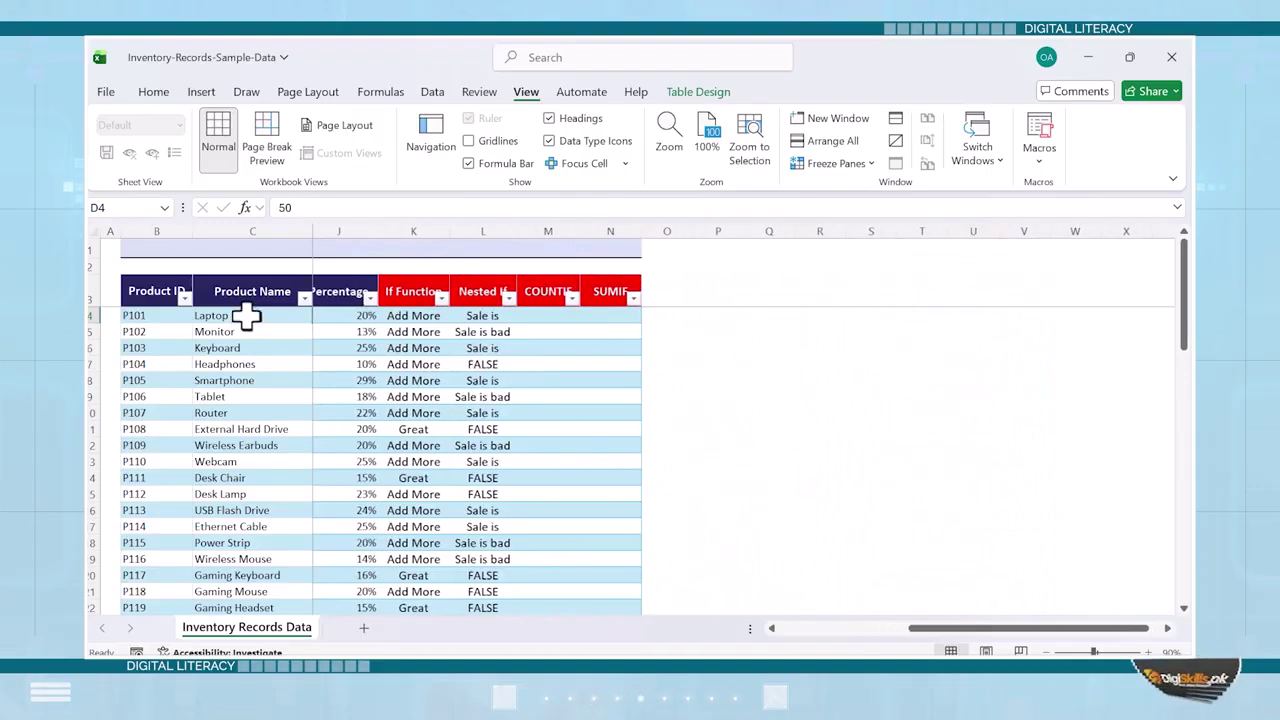
Unfreeze the panes locked at cell D4.
scroll(246, 315, down, 9)
scroll(257, 320, up, 9)
scroll(457, 340, left, 6)
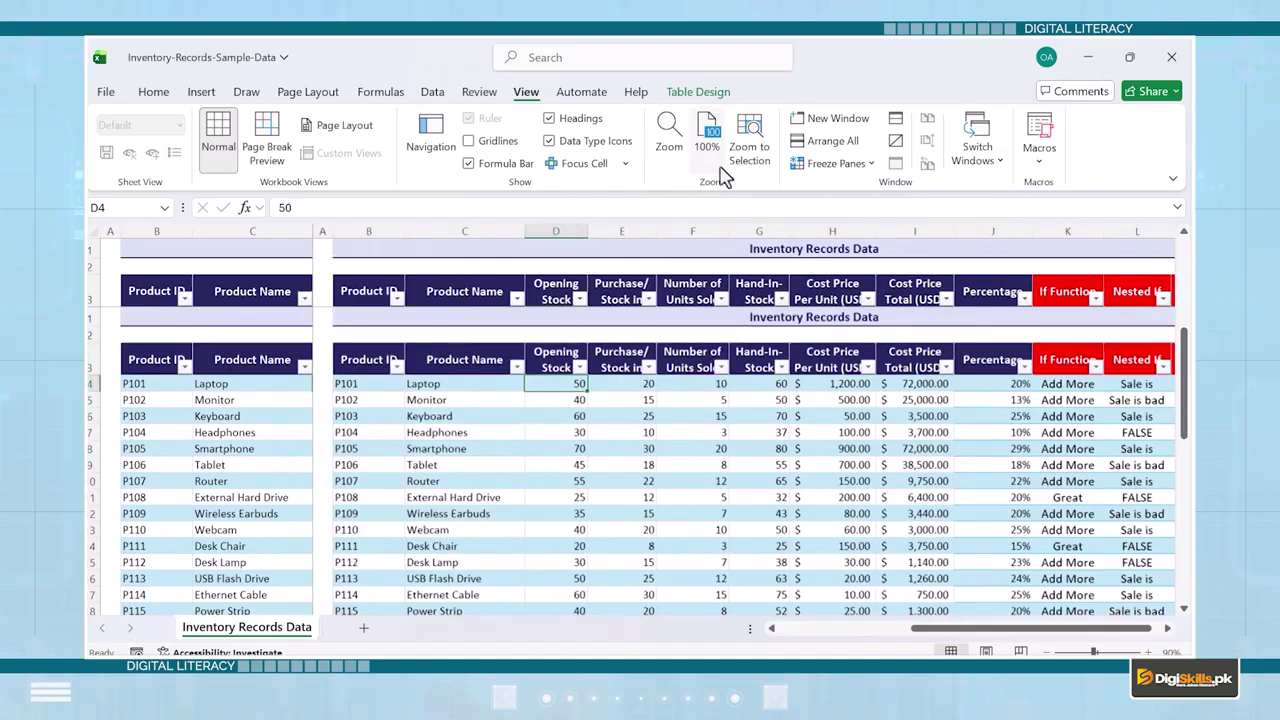
click(830, 165)
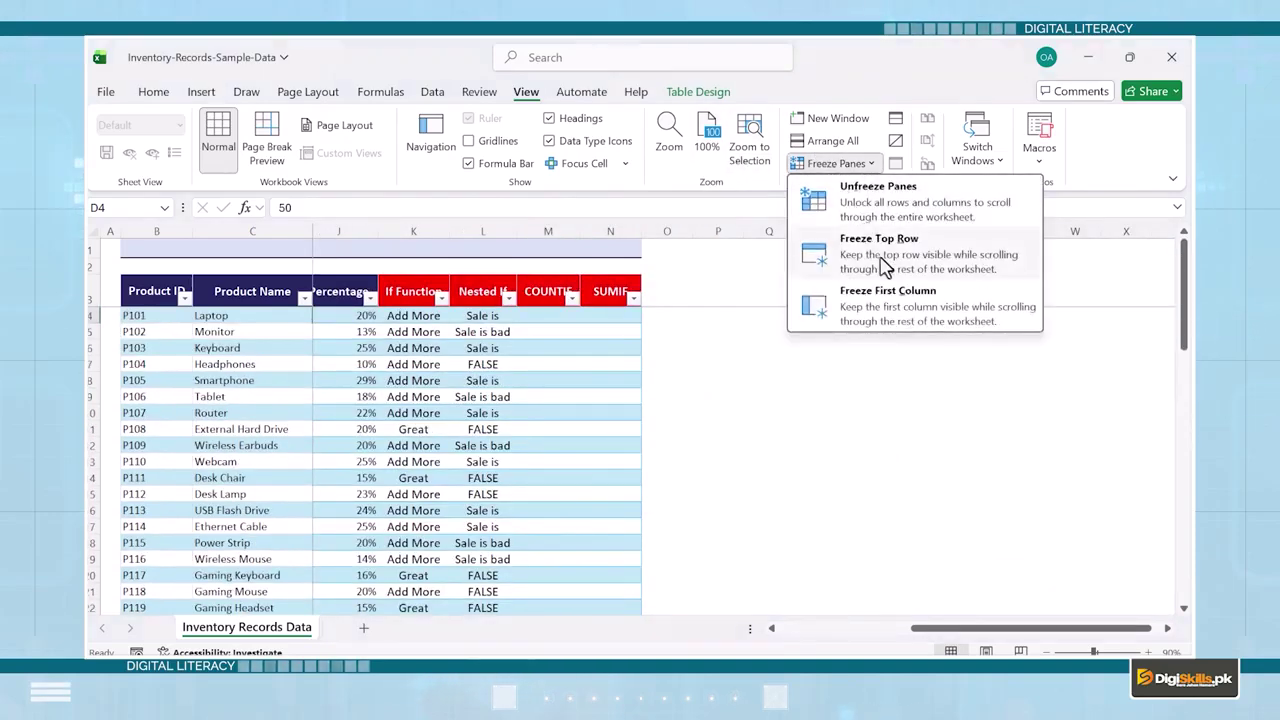
click(806, 200)
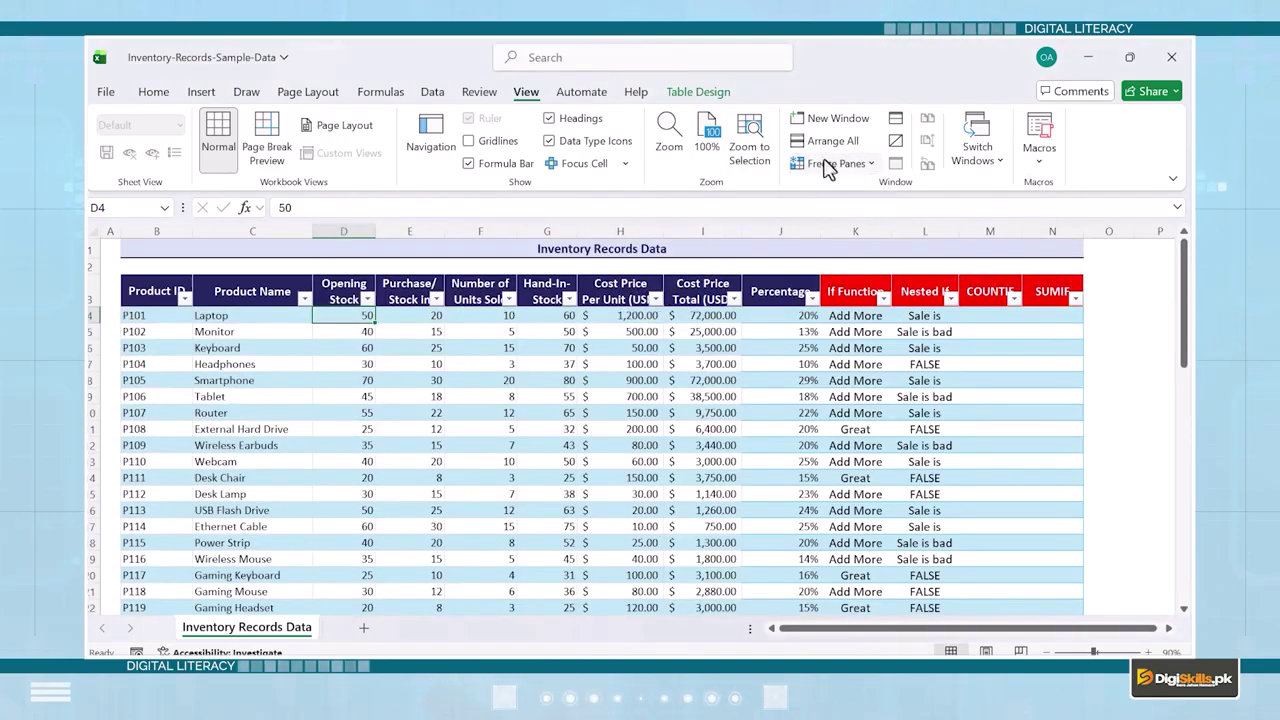
Freeze only the top row and check it while moving down the inventory sheet.
click(826, 165)
click(832, 240)
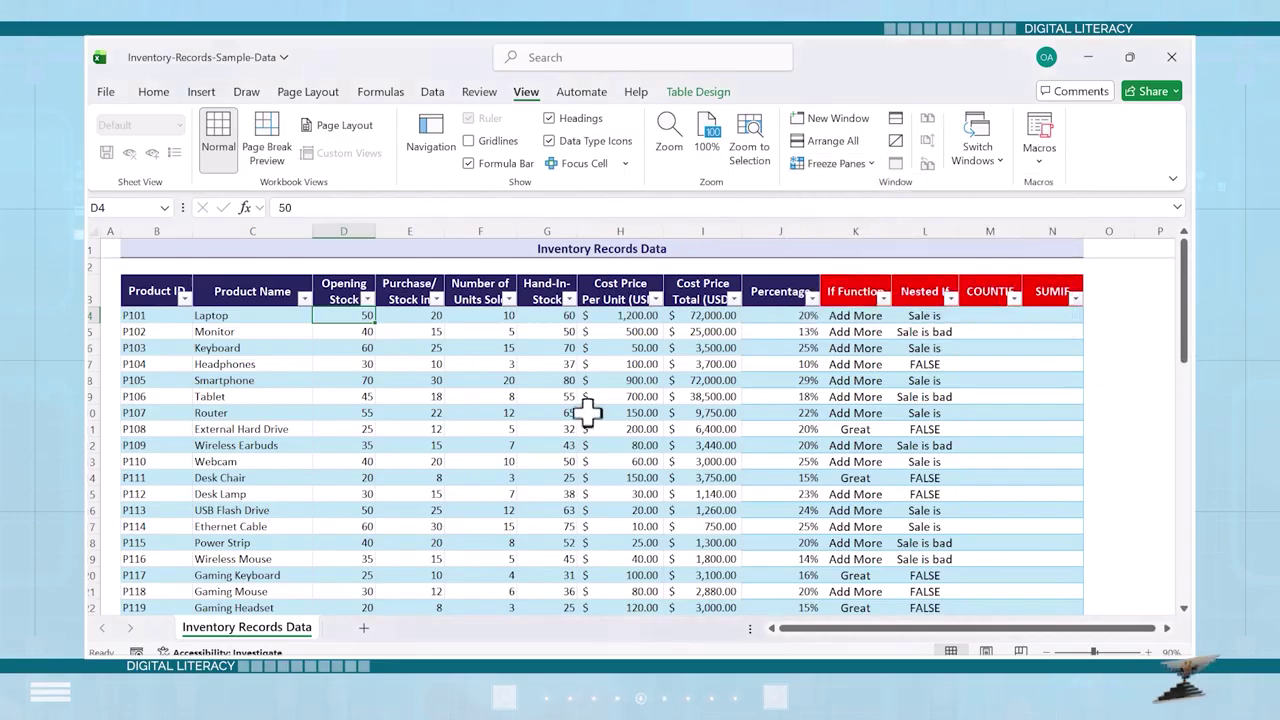
scroll(587, 411, down, 2)
scroll(605, 268, left, 1)
scroll(600, 268, down, 3)
scroll(600, 268, down, 2)
scroll(586, 249, up, 7)
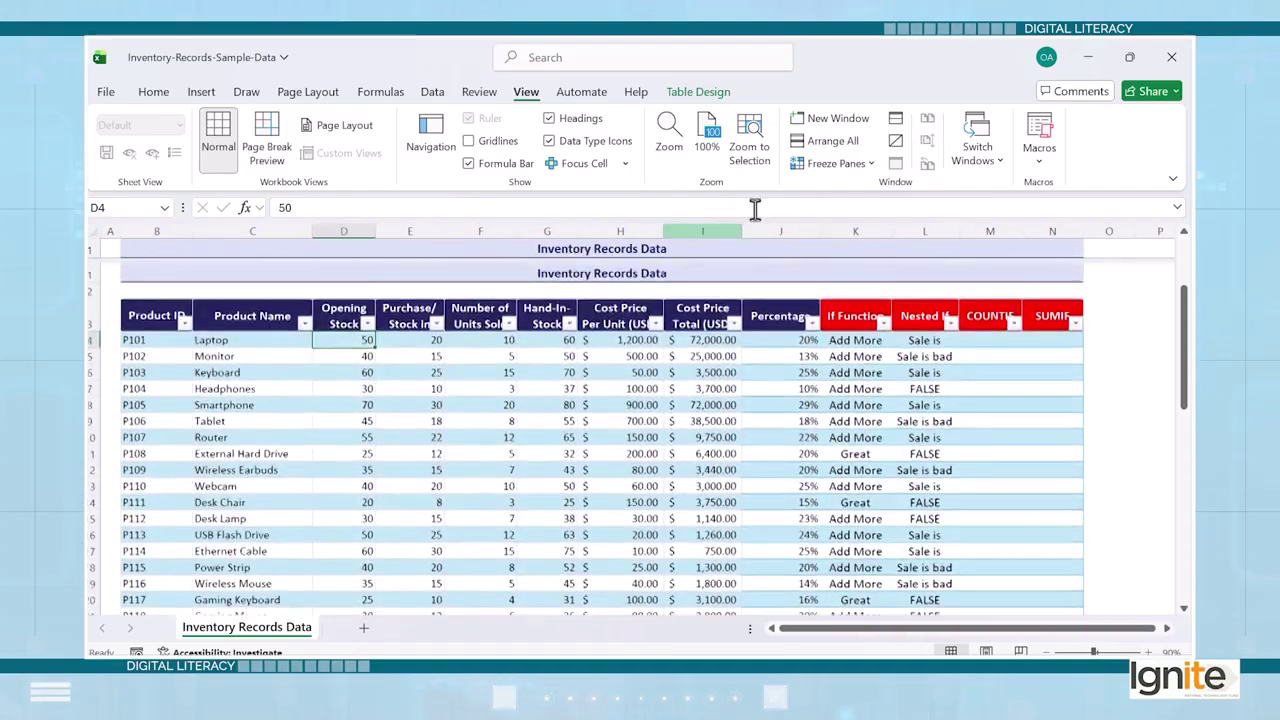
Replace the top-row freeze with a frozen first column and check it while moving across the inventory sheet.
click(836, 163)
click(840, 234)
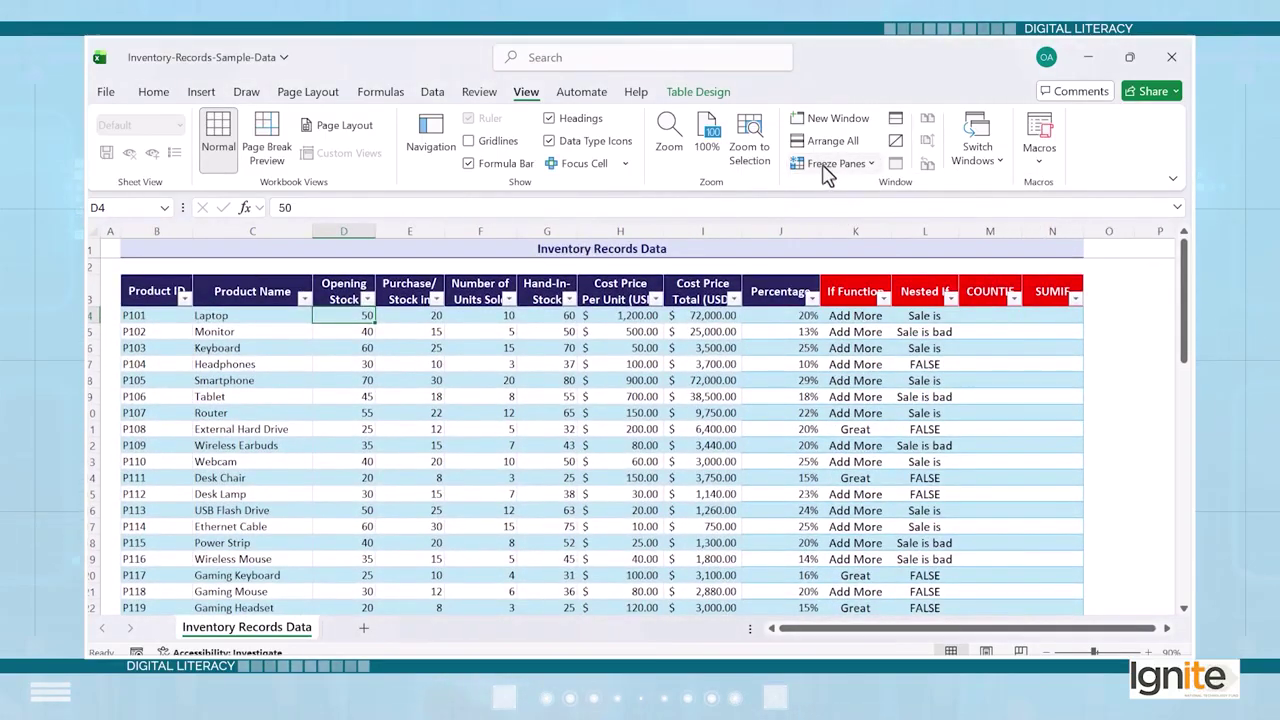
click(830, 165)
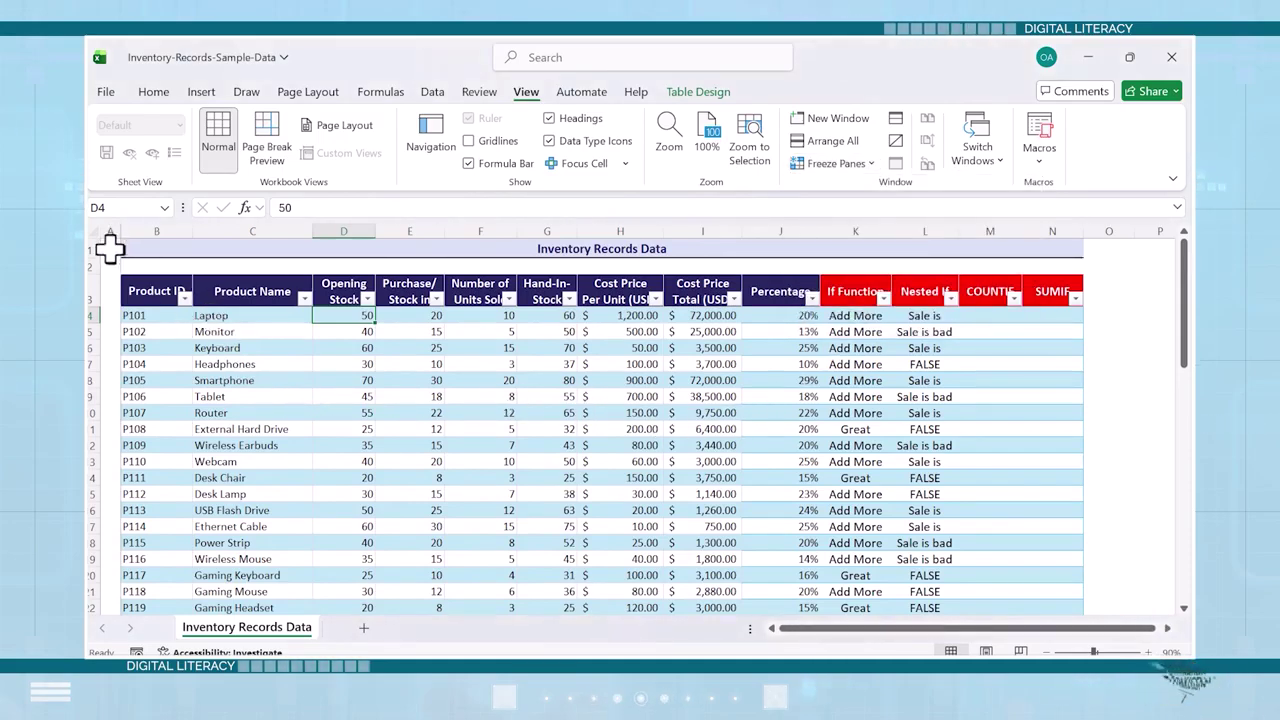
scroll(171, 343, right, 3)
scroll(180, 349, right, 3)
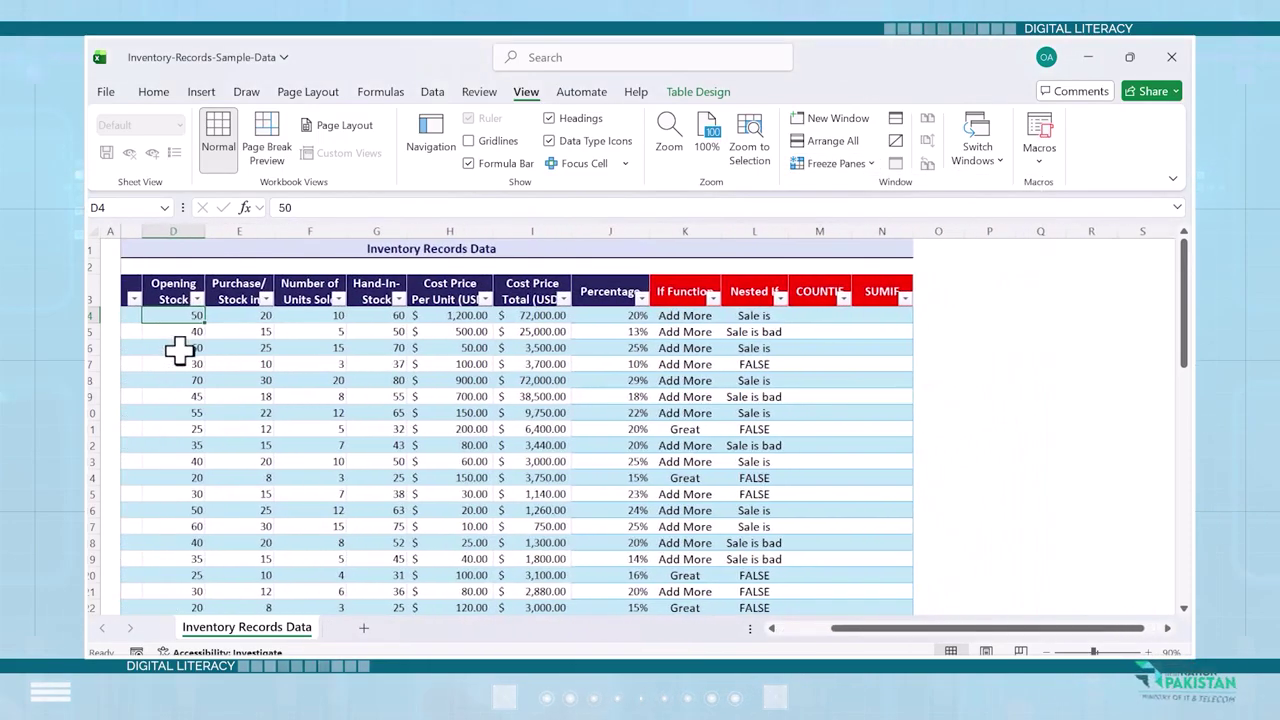
scroll(180, 349, left, 4)
scroll(180, 349, left, 3)
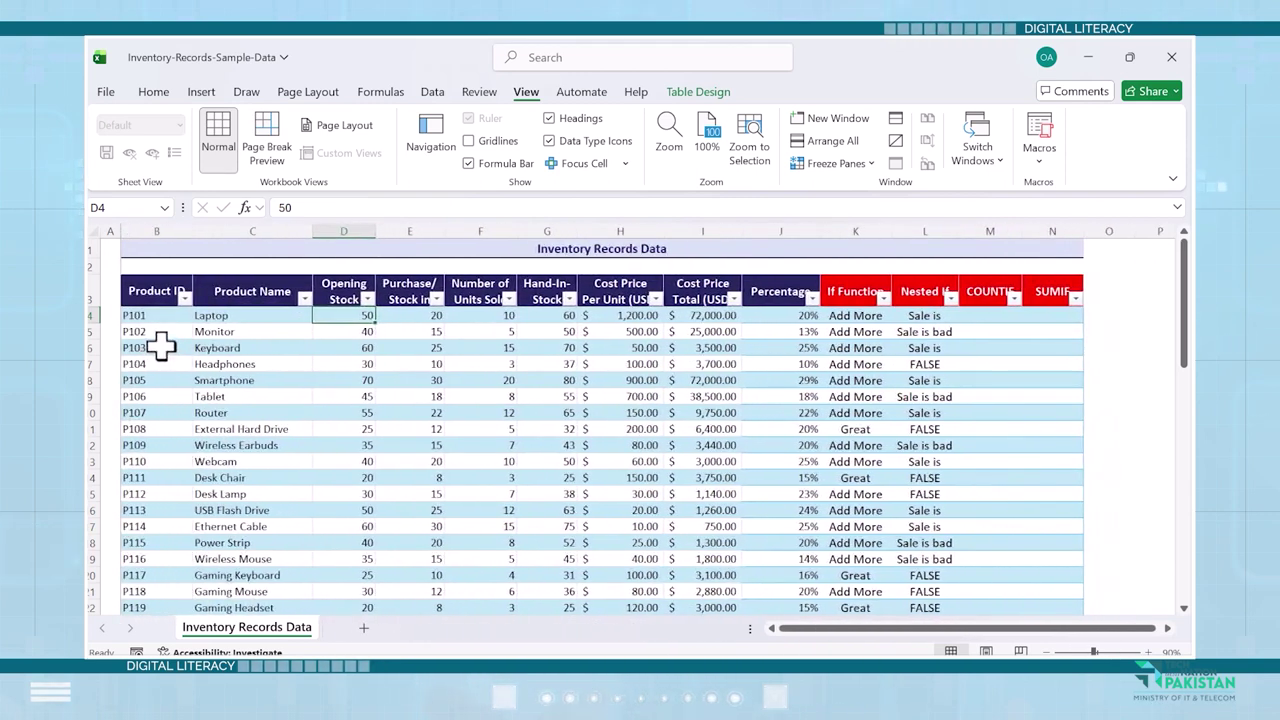
Examine the accounting currency choices and the available number formats for the Laptop's Hand-In-Stock cell G4.
click(350, 420)
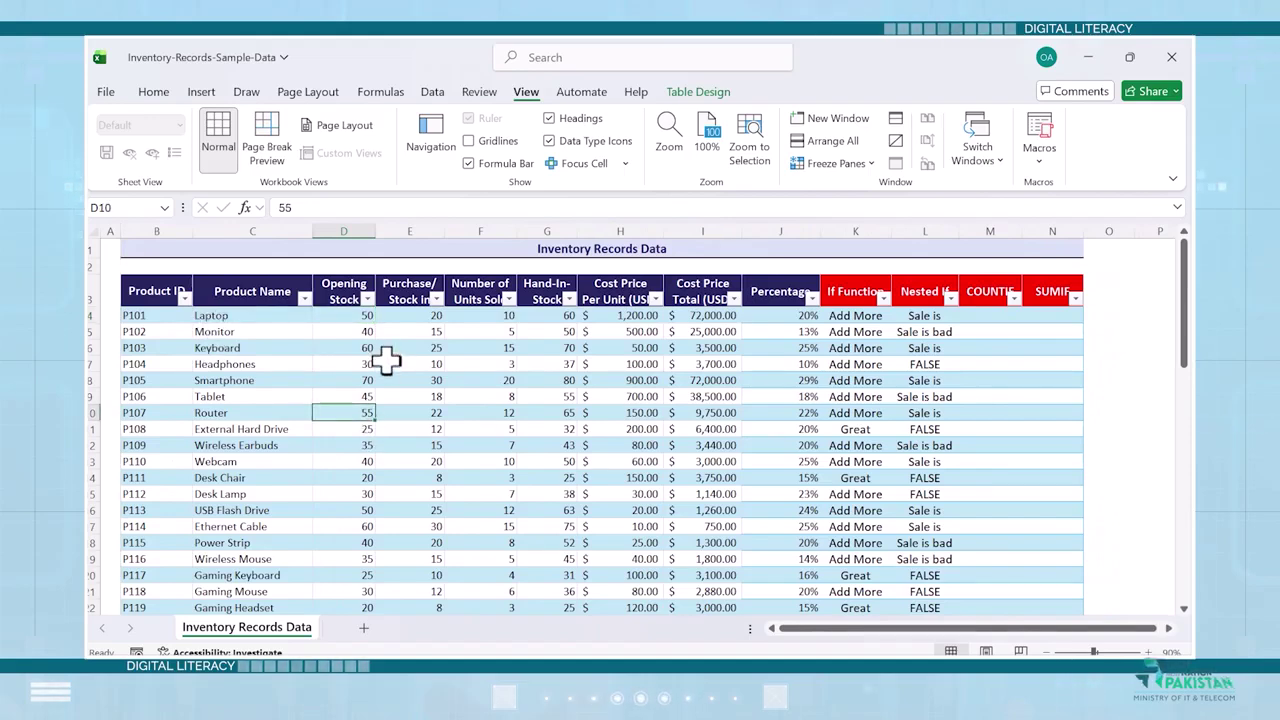
click(164, 91)
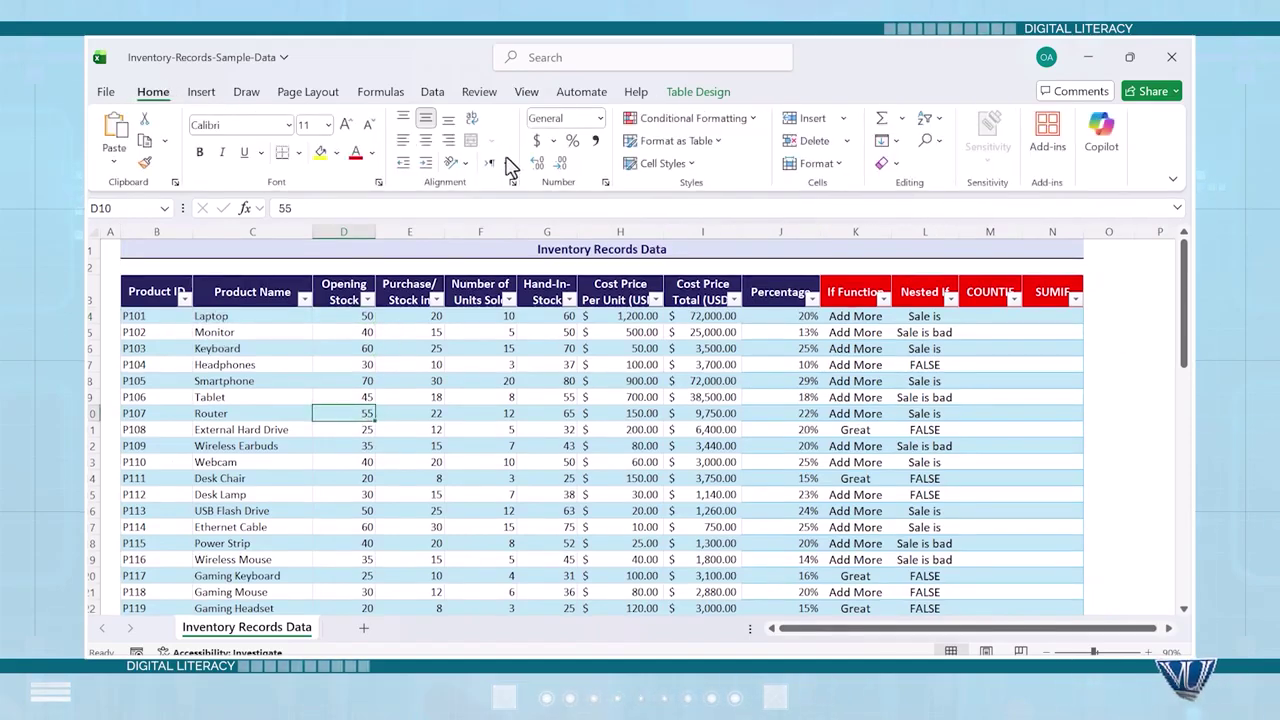
click(720, 316)
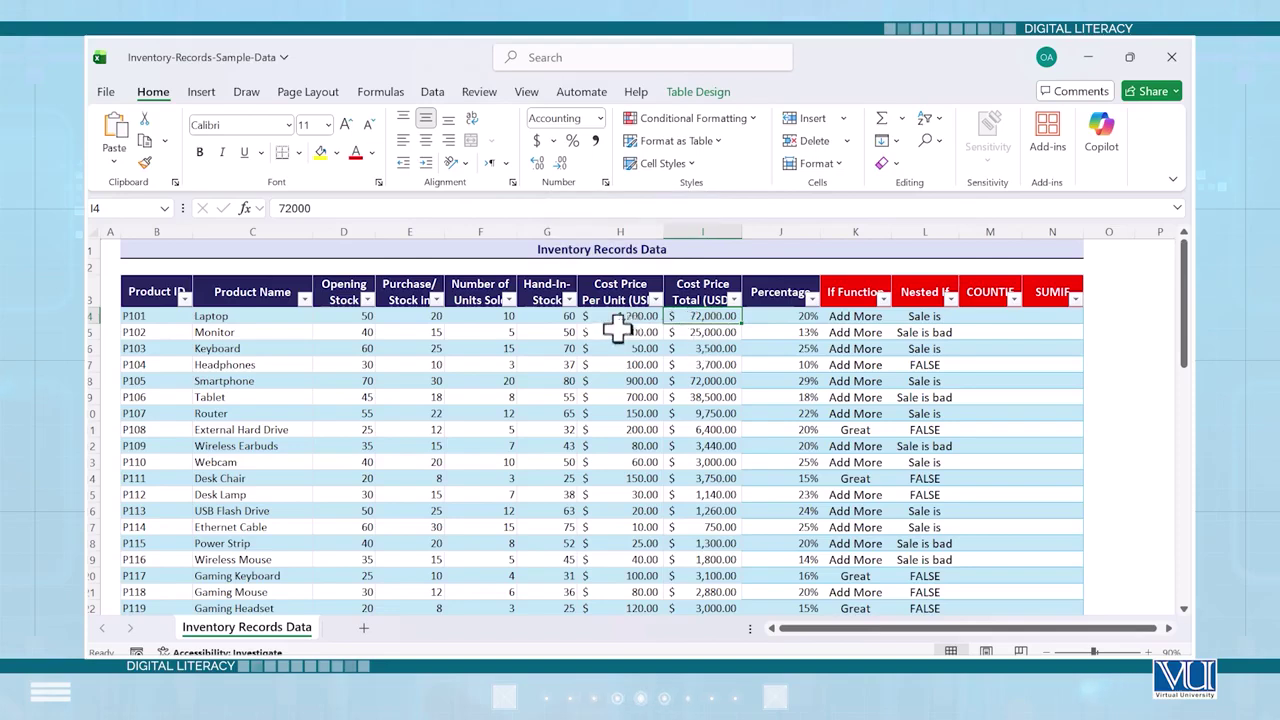
click(555, 318)
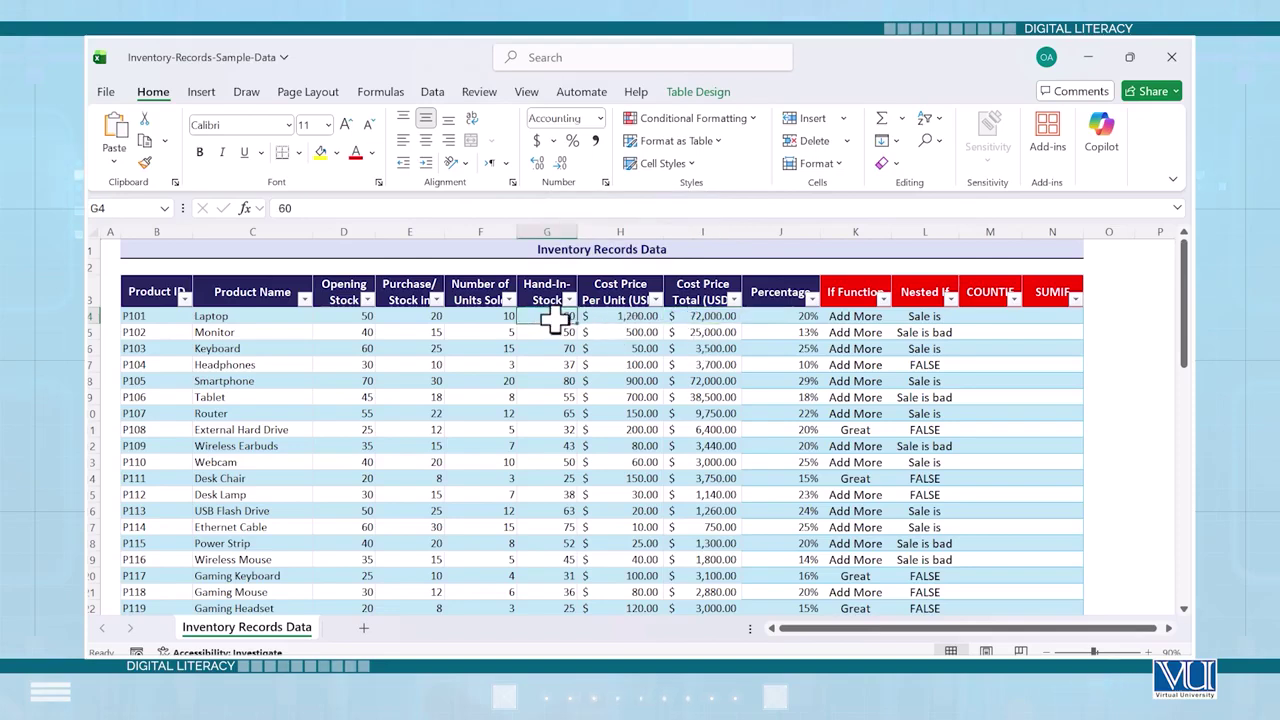
click(554, 141)
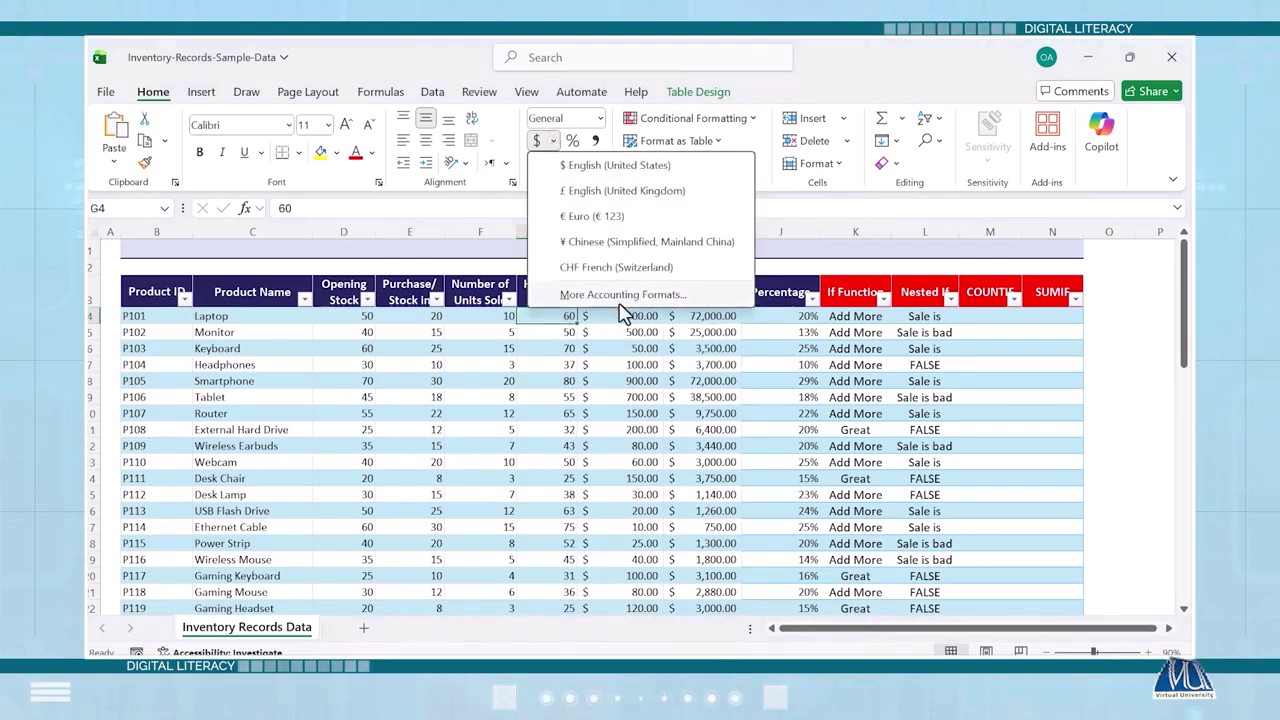
click(599, 119)
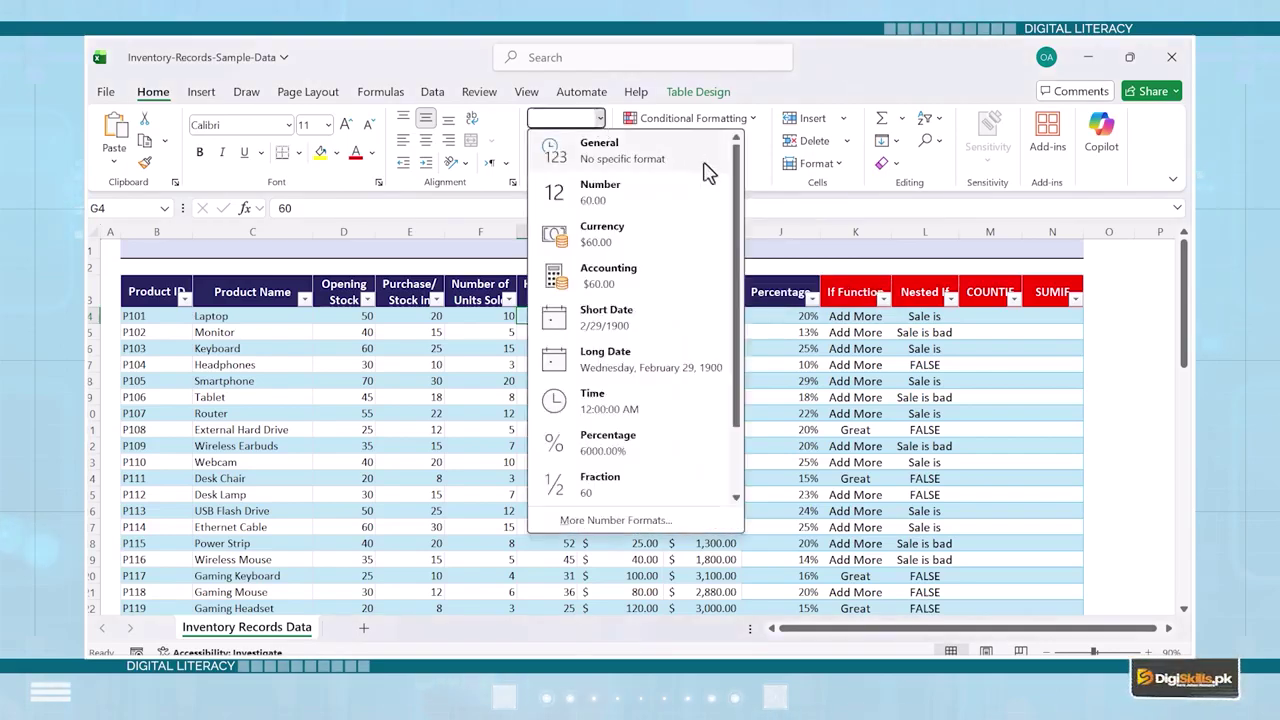
click(600, 119)
click(600, 119)
drag(738, 190, 752, 266)
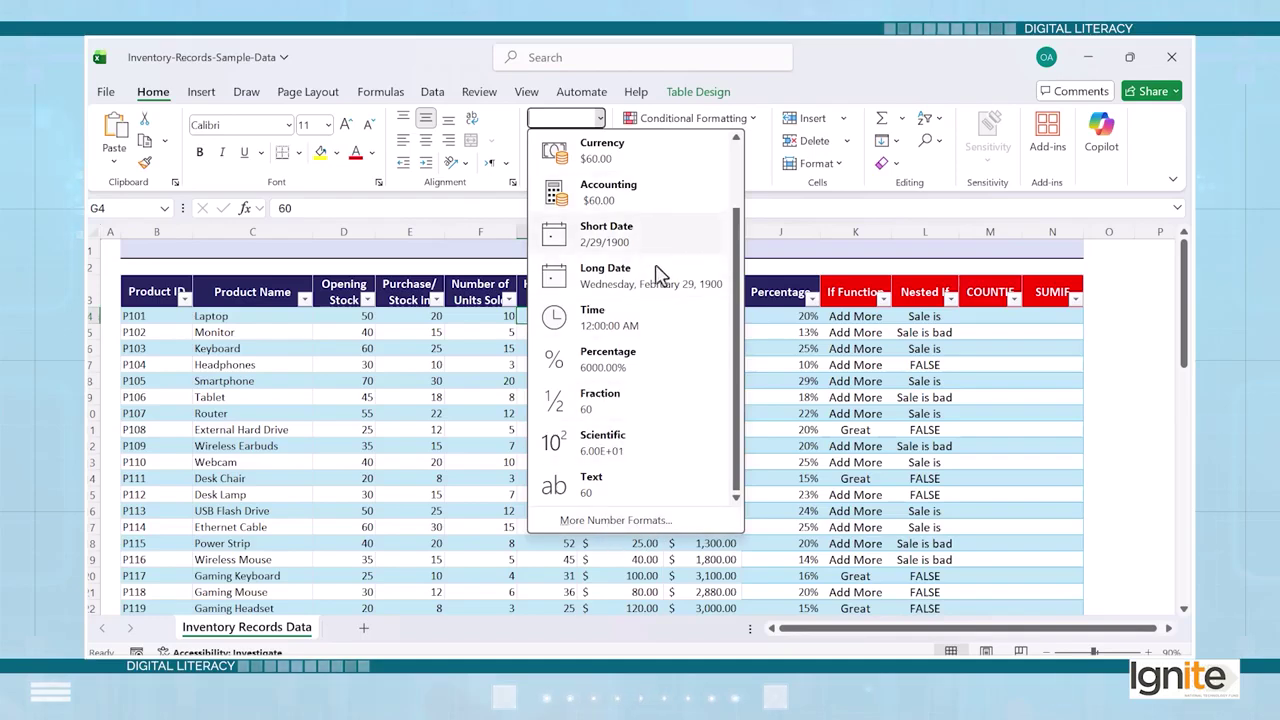
Review the Number, Currency and Accounting categories and the accounting symbol choices in Format Cells for cell G4, without applying any.
click(634, 521)
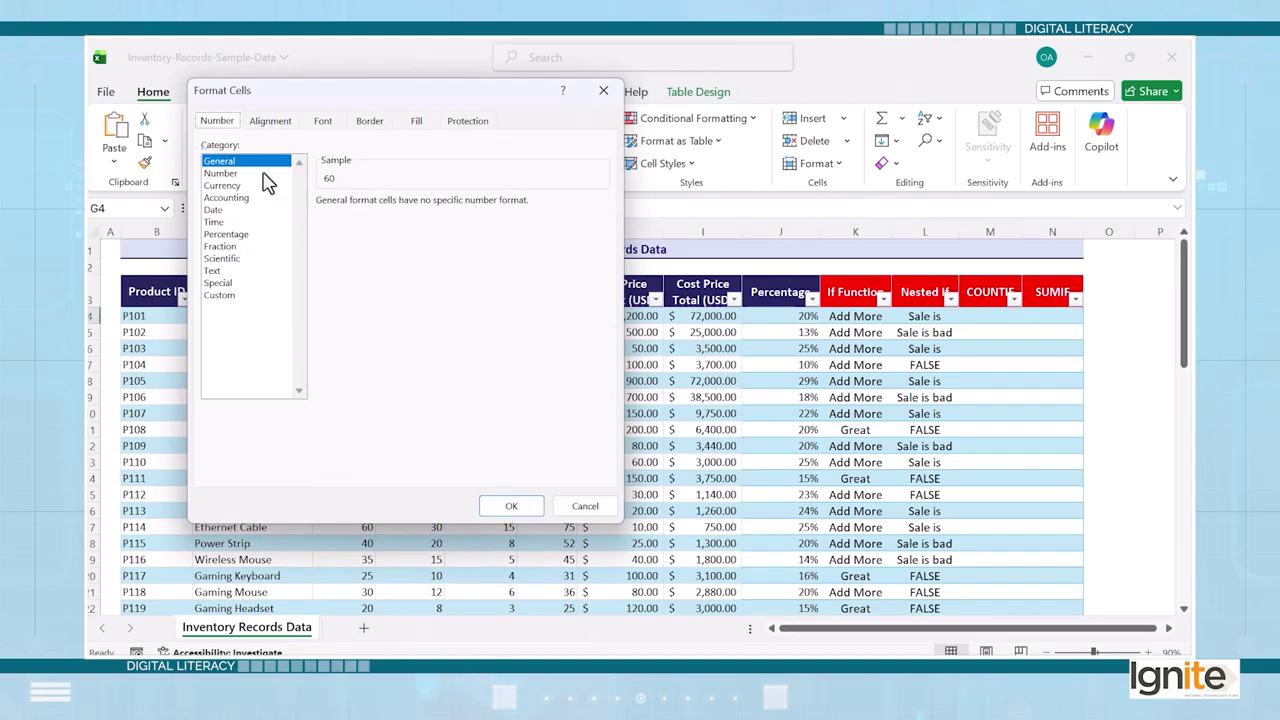
click(222, 173)
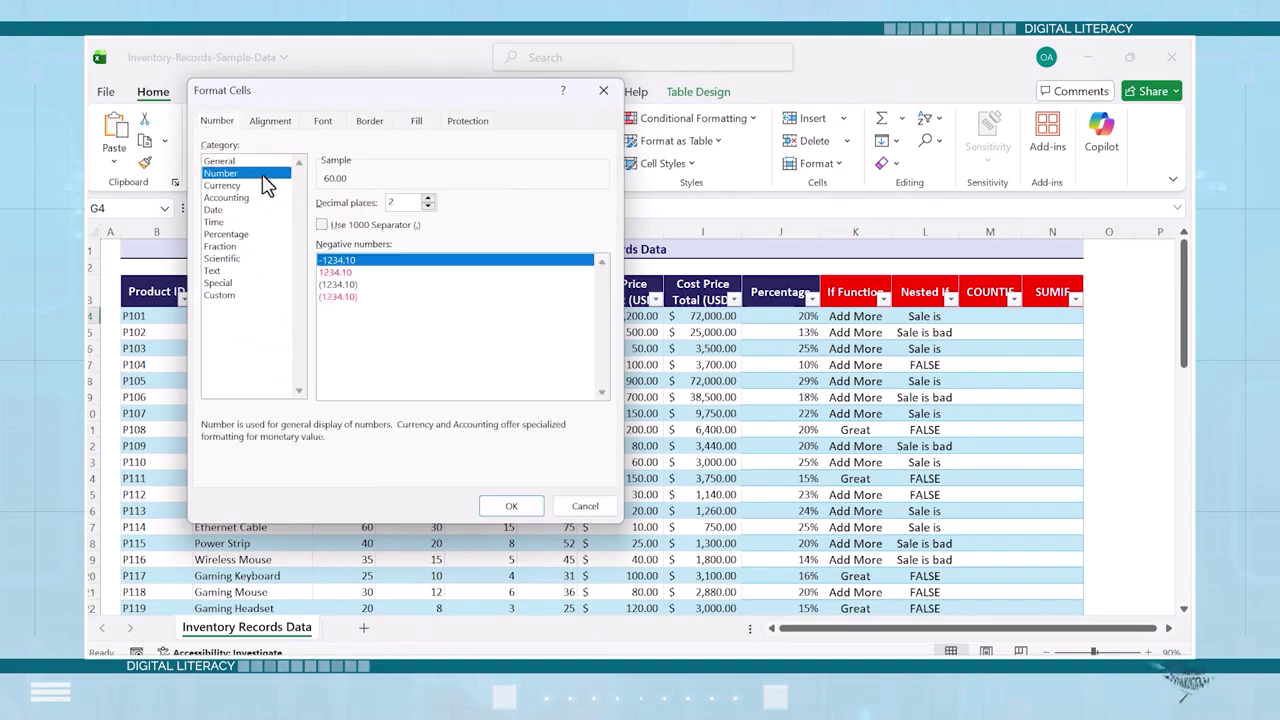
key(Down)
key(Down)
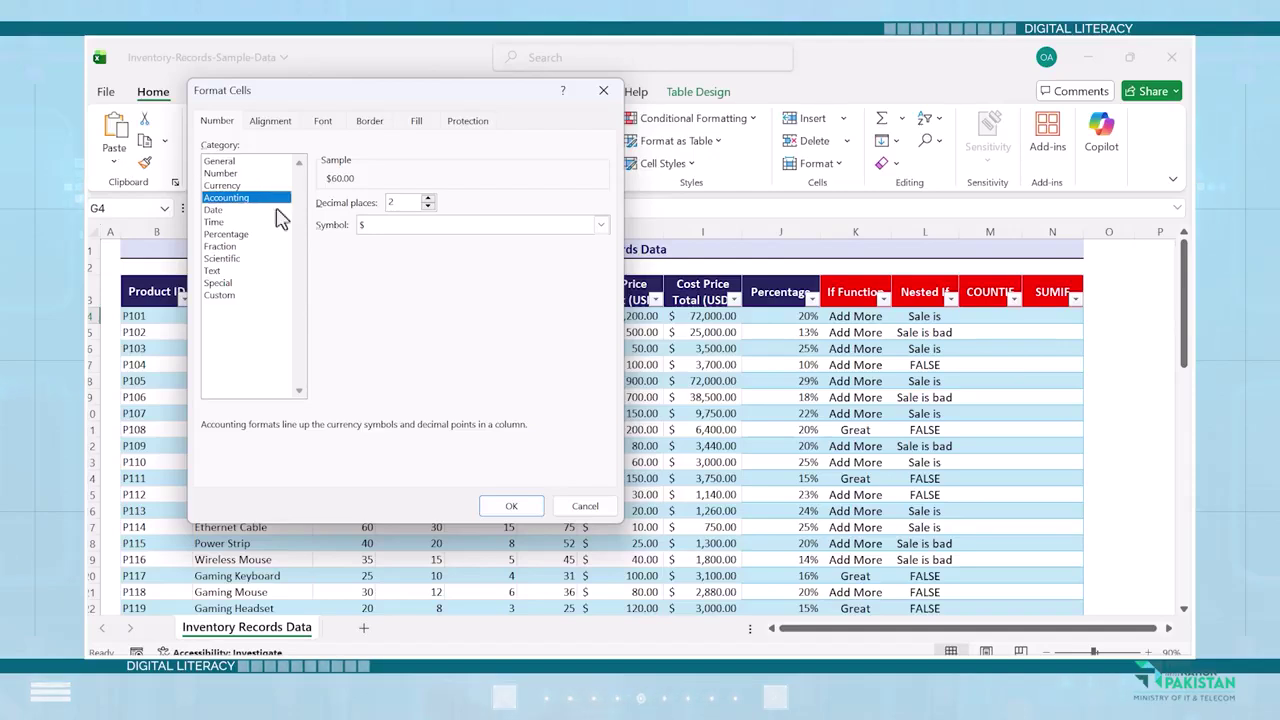
click(601, 224)
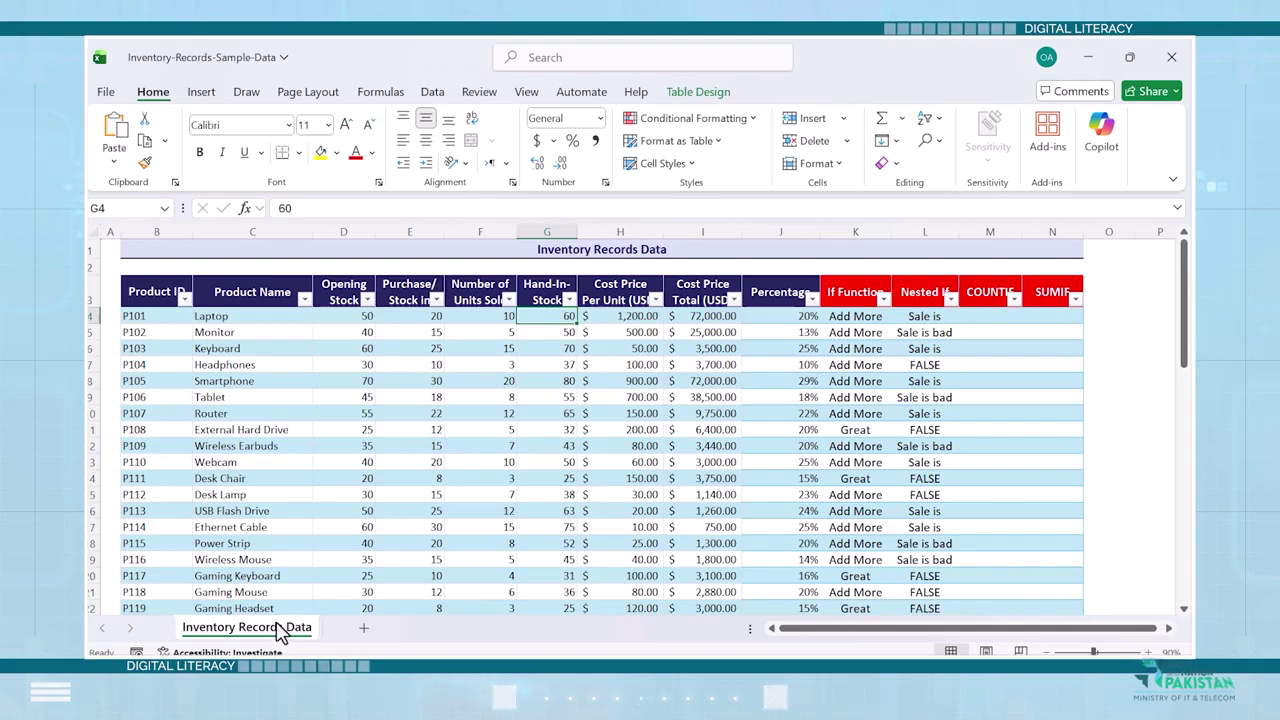
Create a copy of the Inventory Records Data sheet in the same workbook, placed before the original.
right_click(278, 630)
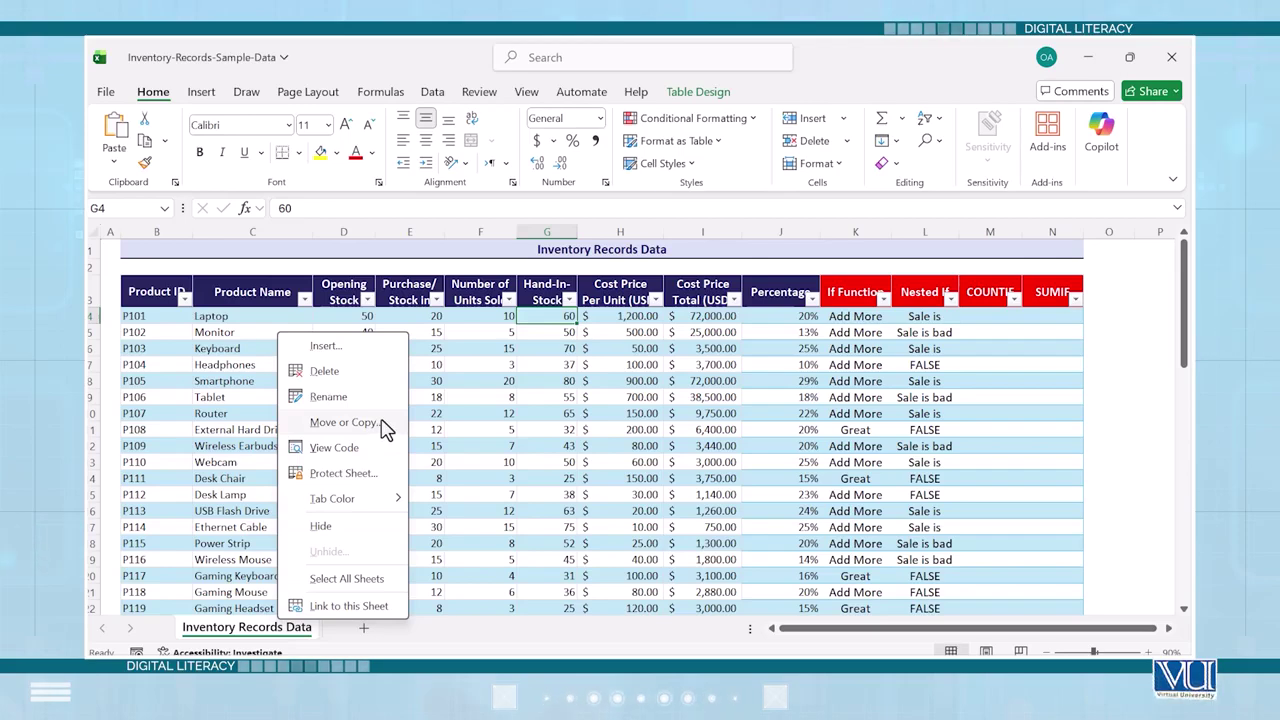
click(343, 422)
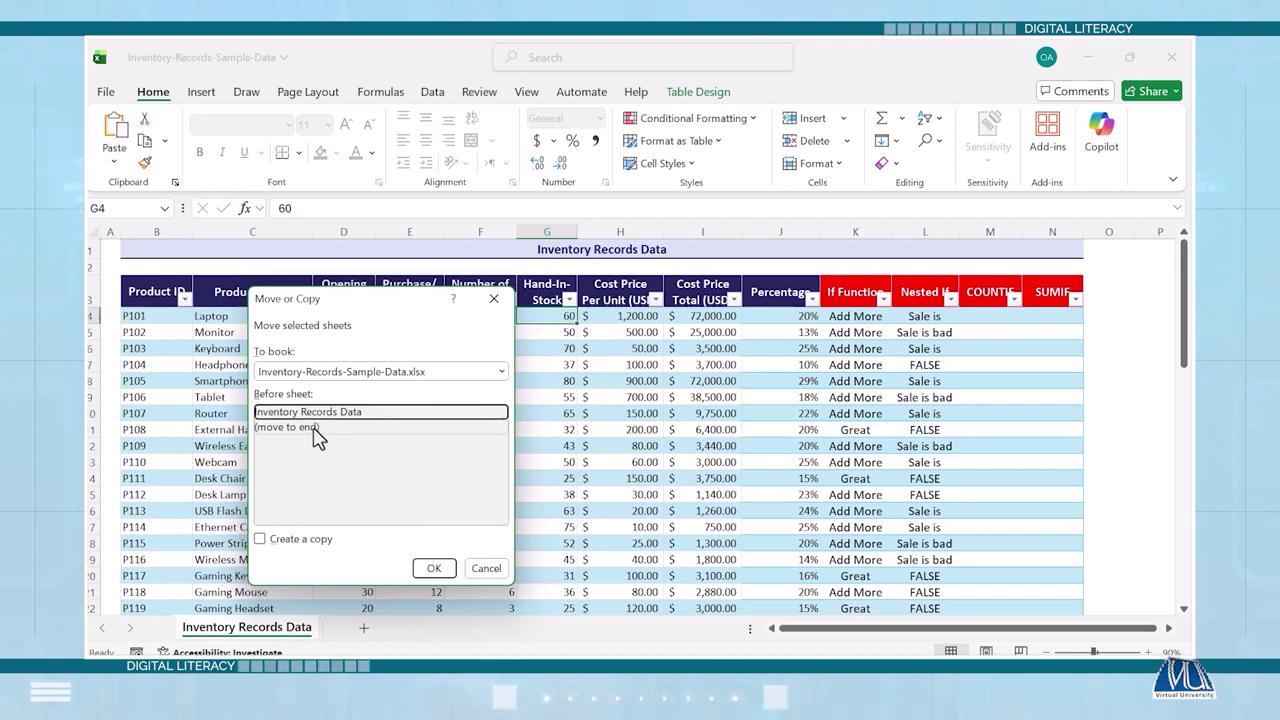
click(318, 540)
click(429, 567)
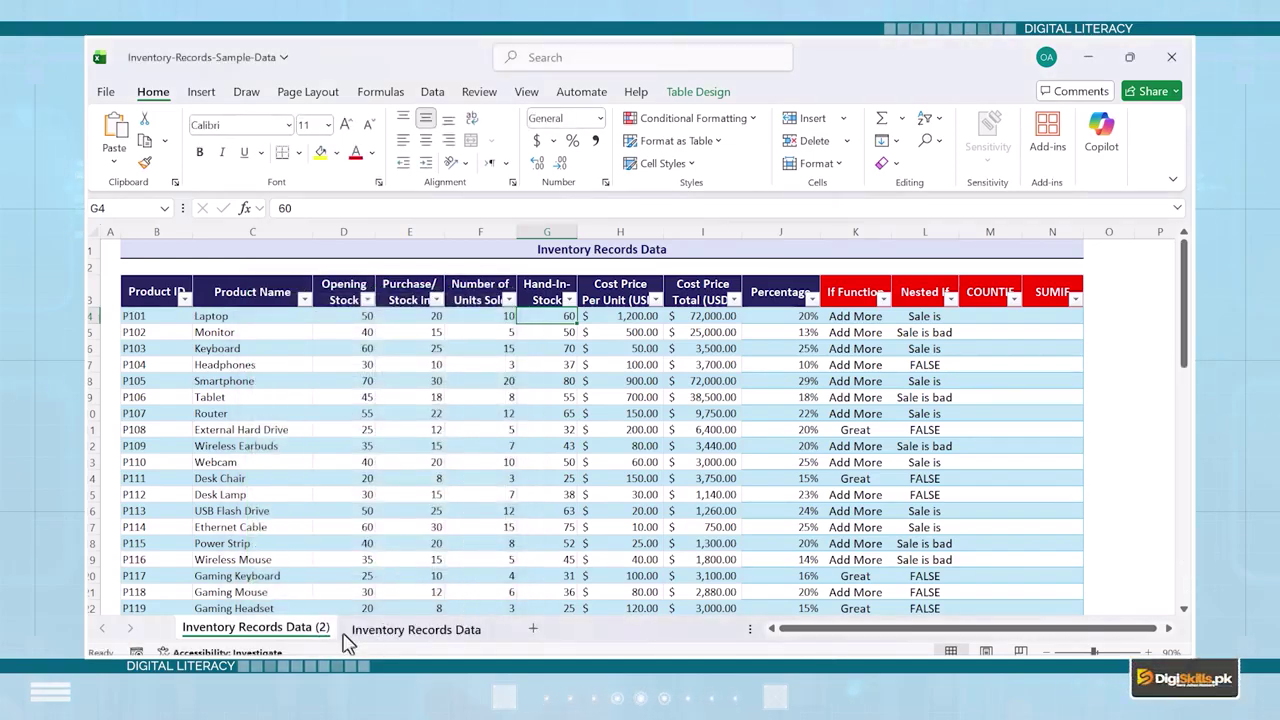
Rename the copied sheet Inventory Records Data (2) as Test.
click(410, 632)
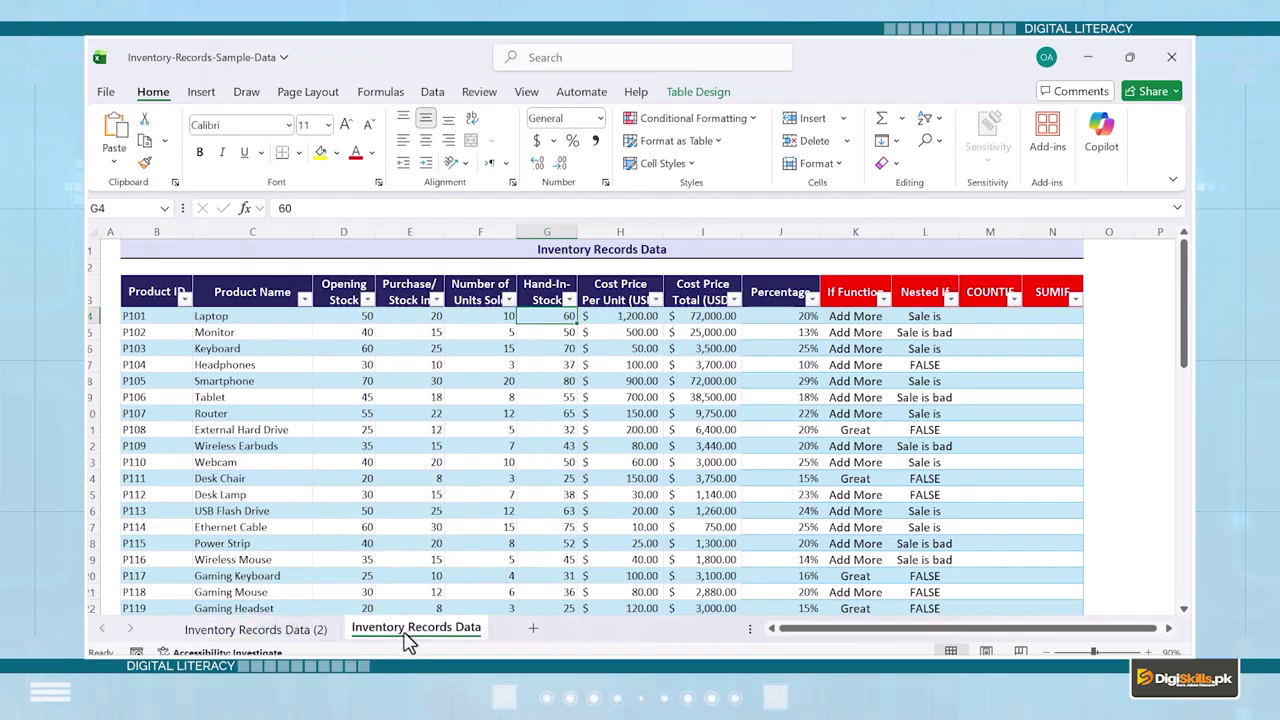
click(300, 632)
double_click(322, 635)
text(Test)
key(Return)
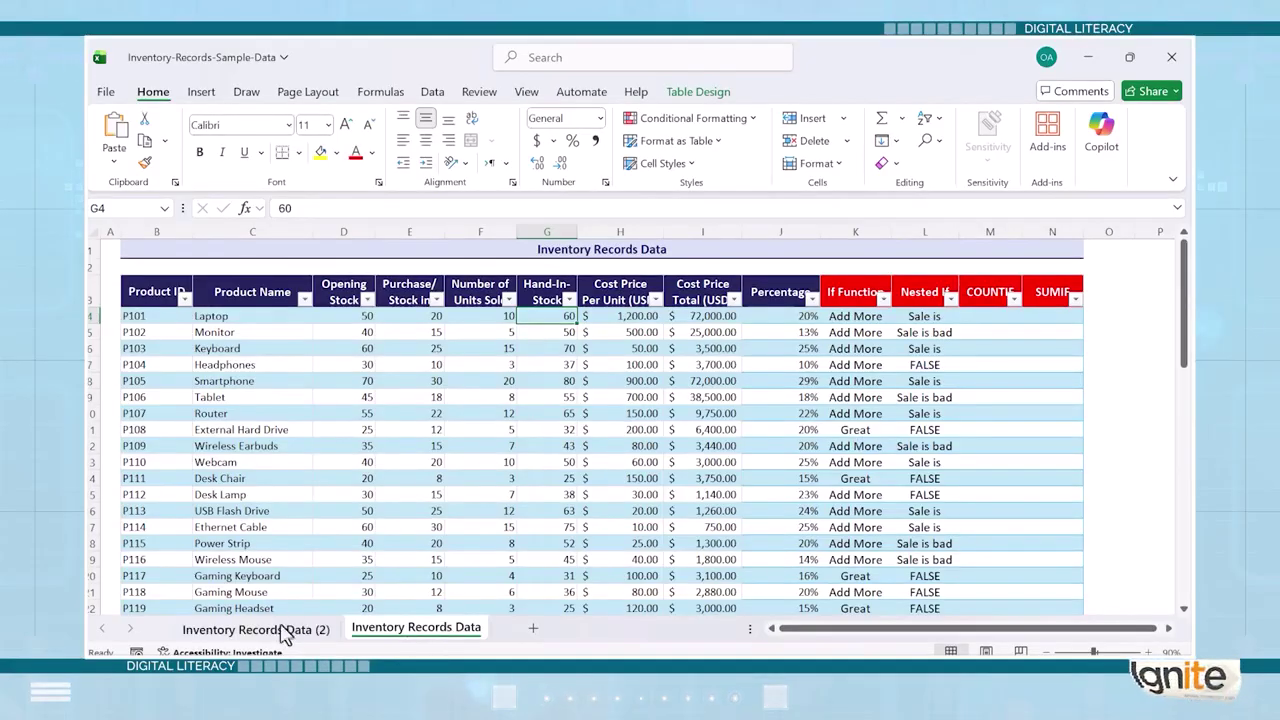
click(300, 632)
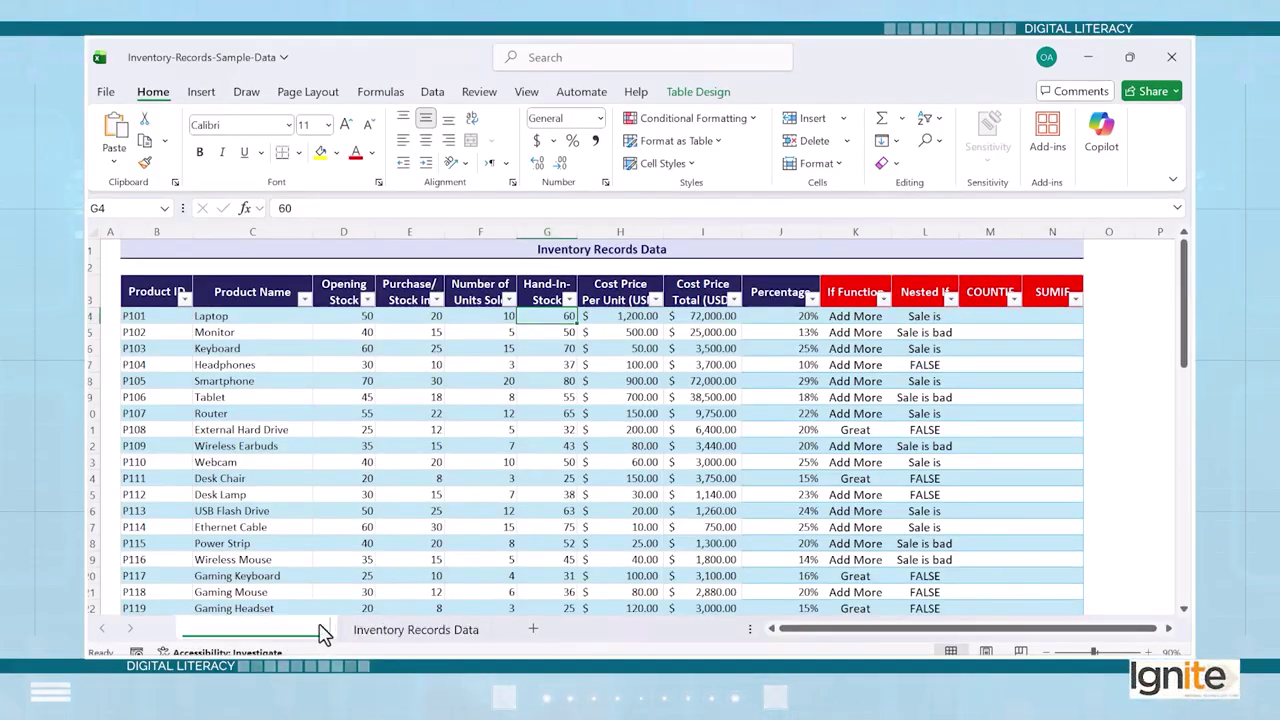
double_click(320, 628)
text(Test)
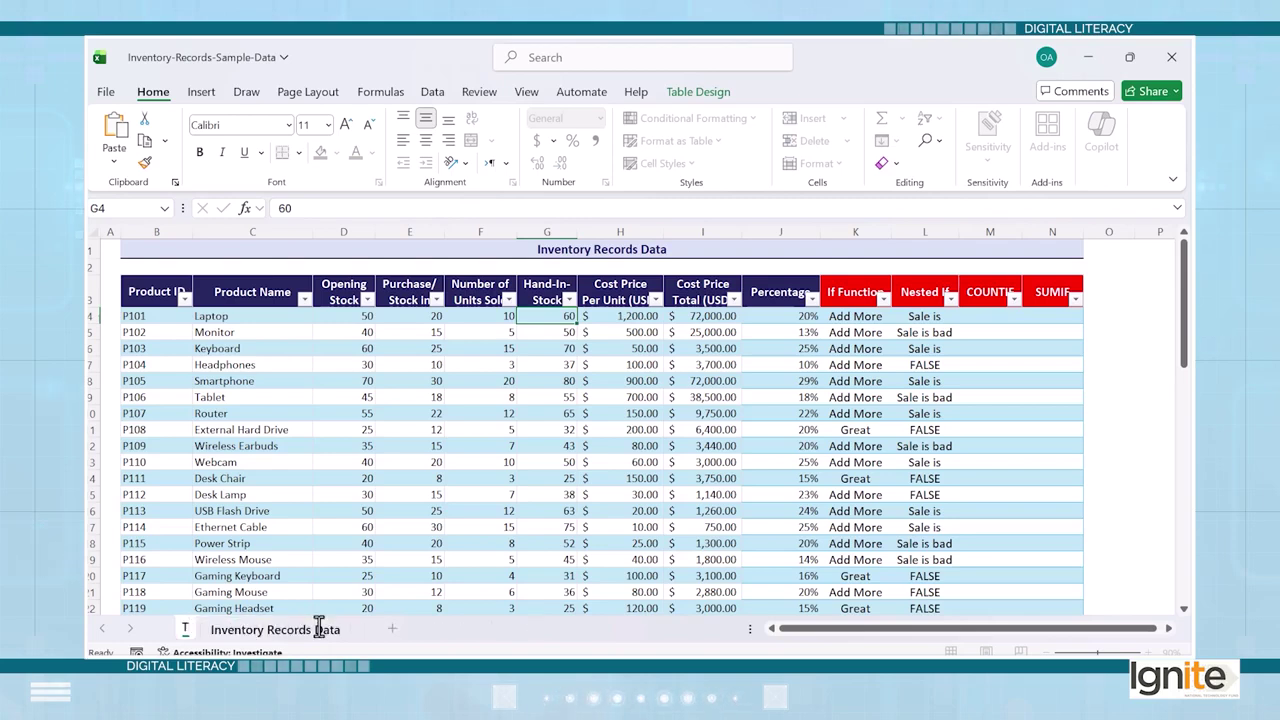
key(Return)
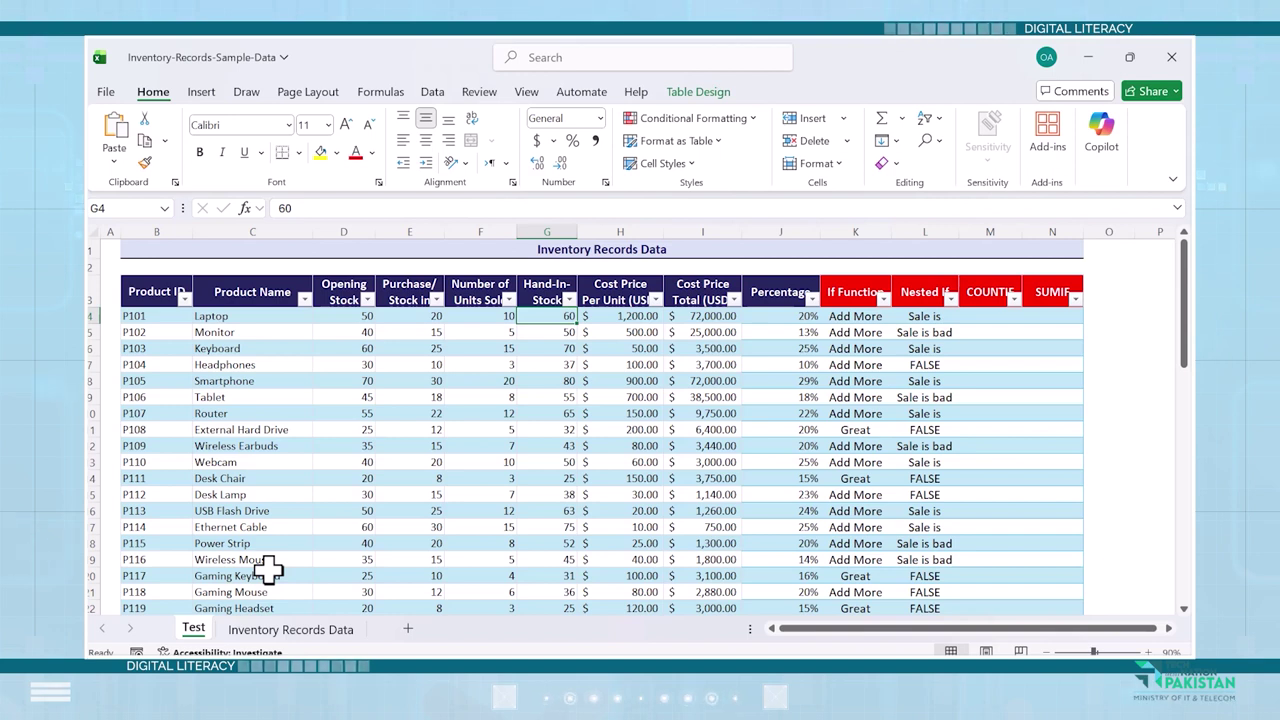
Add a blank worksheet after Test and copy all data rows of the table in Inventory Records Data.
click(407, 630)
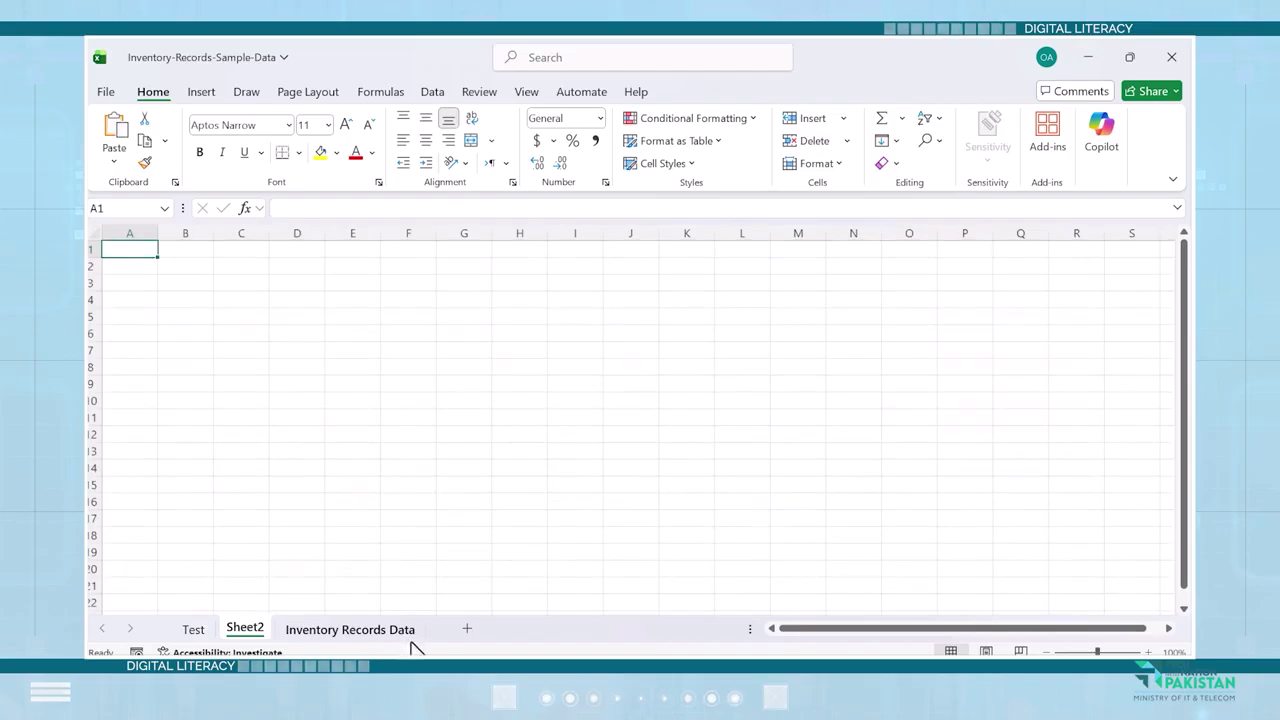
click(371, 627)
scroll(340, 460, down, 10)
key(ctrl+a)
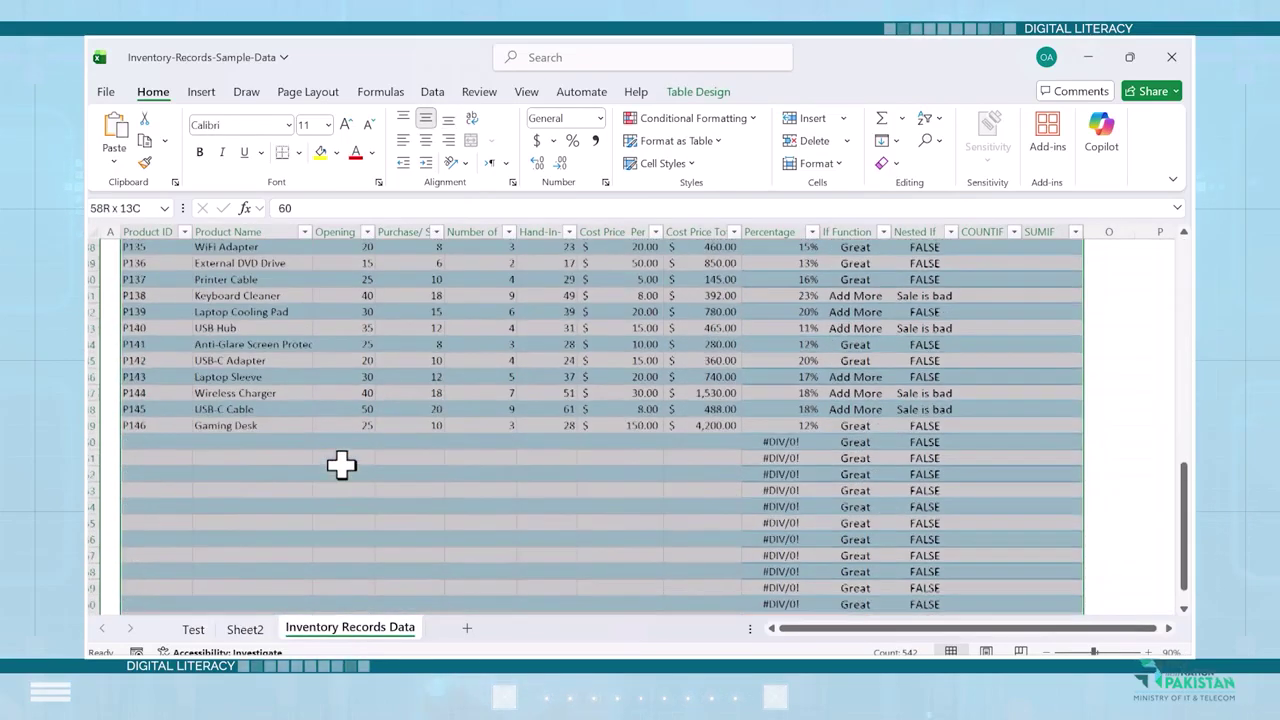
key(ctrl+c)
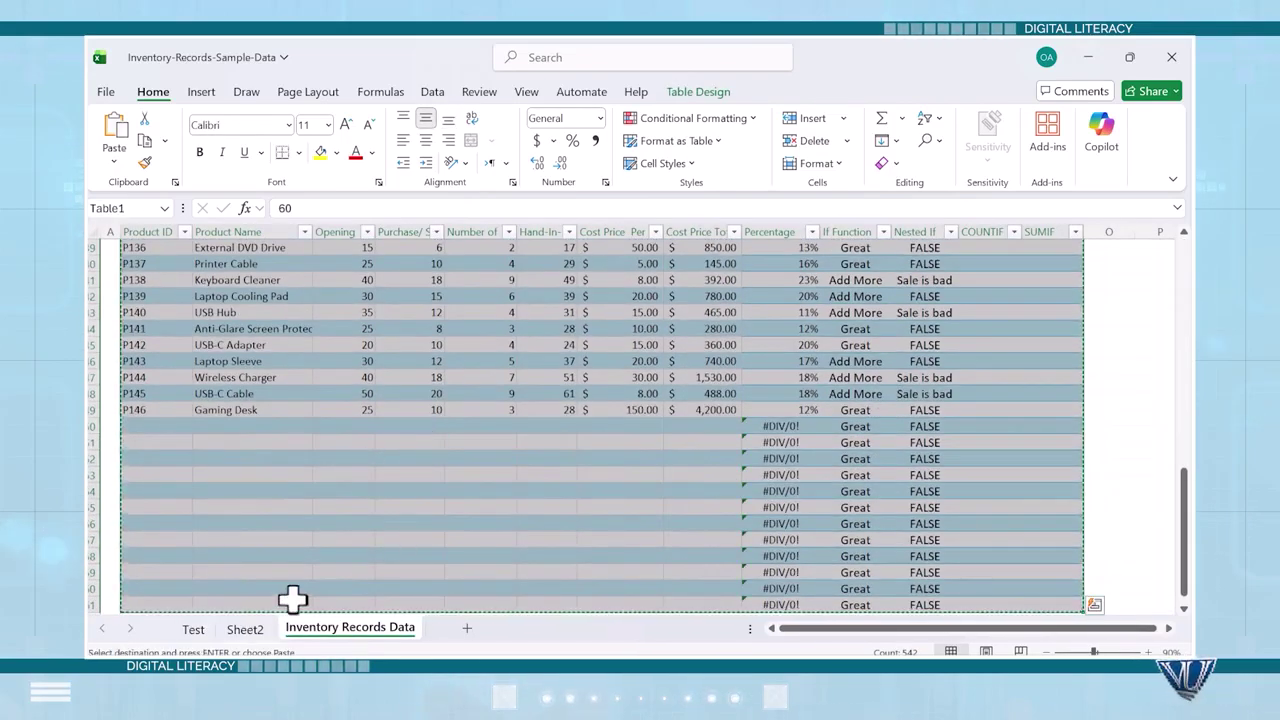
Paste the copied inventory rows at cell A1 of Sheet2 and check the pasted data down to its last rows.
click(244, 629)
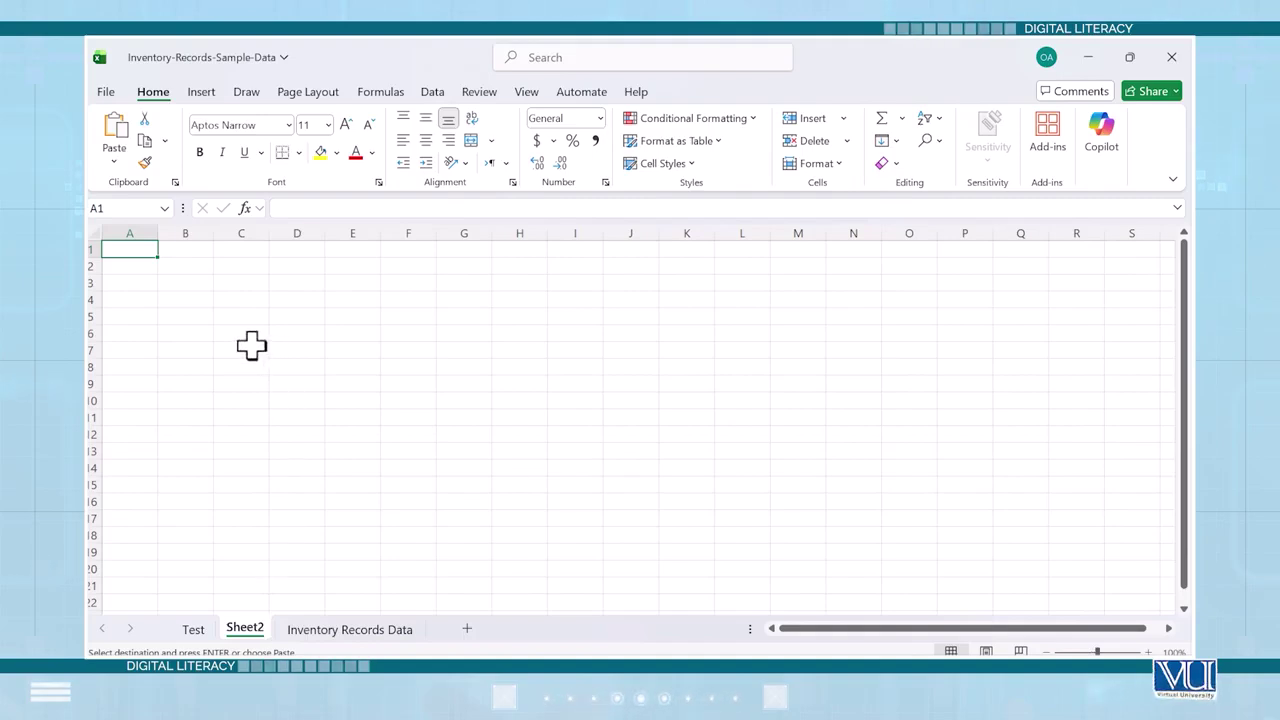
key(ctrl+v)
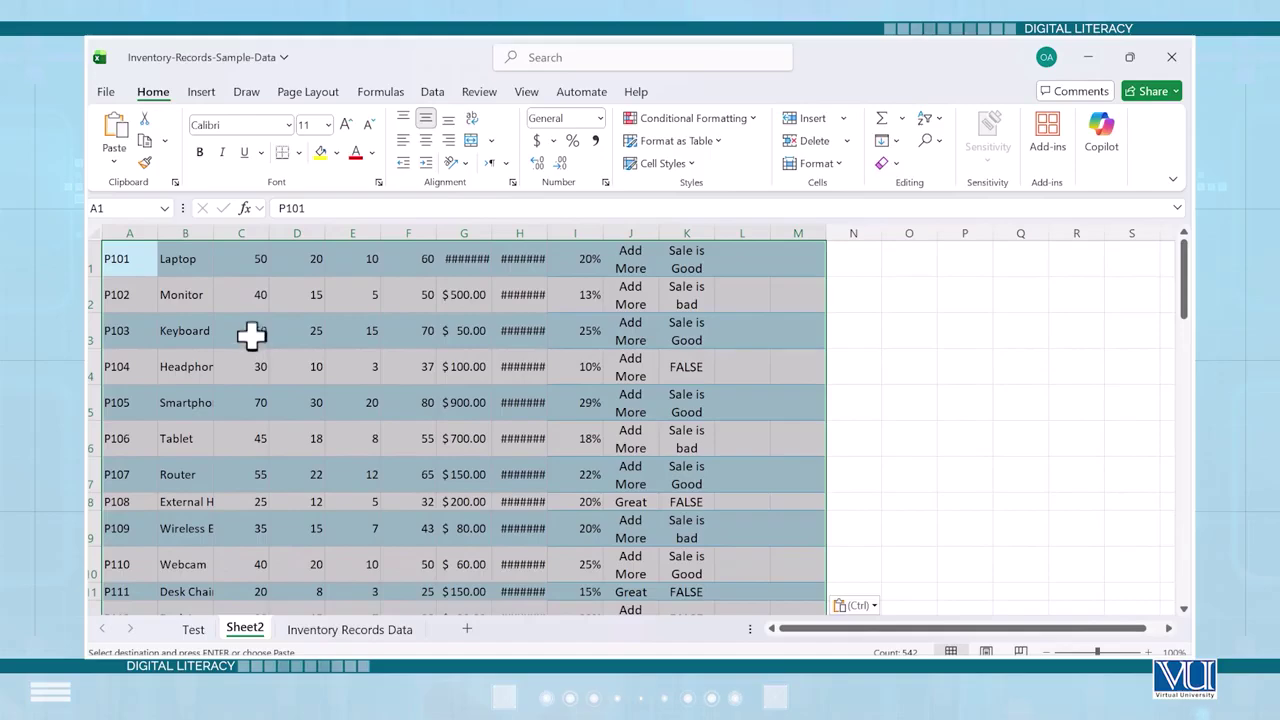
scroll(737, 511, down, 10)
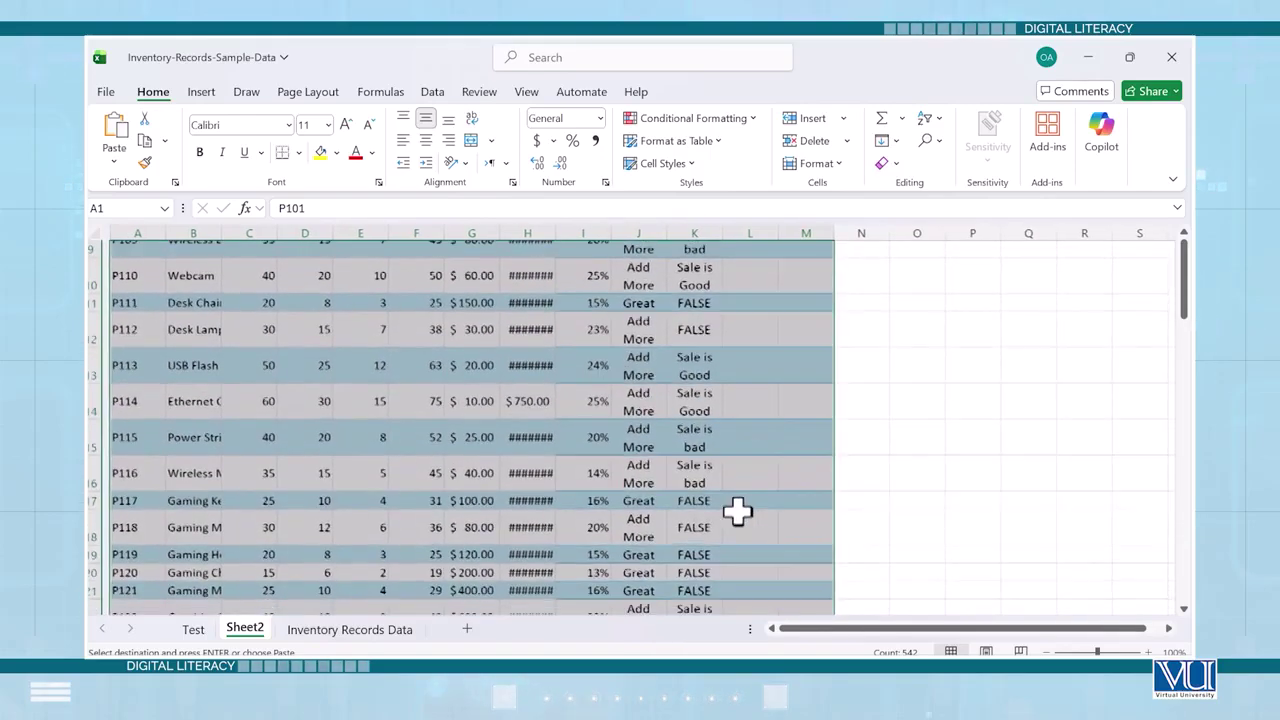
scroll(675, 516, down, 5)
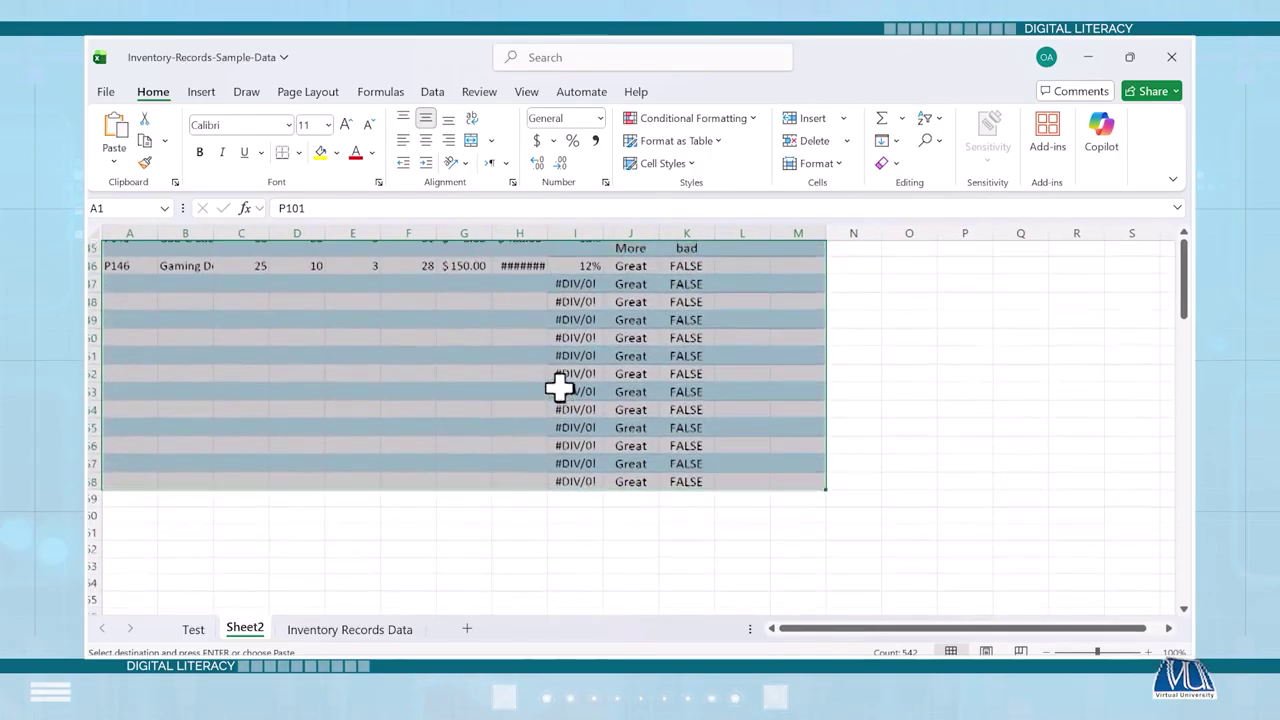
Inspect the formula in cell J48 of the pasted rows and undo the paste in Sheet2.
click(630, 319)
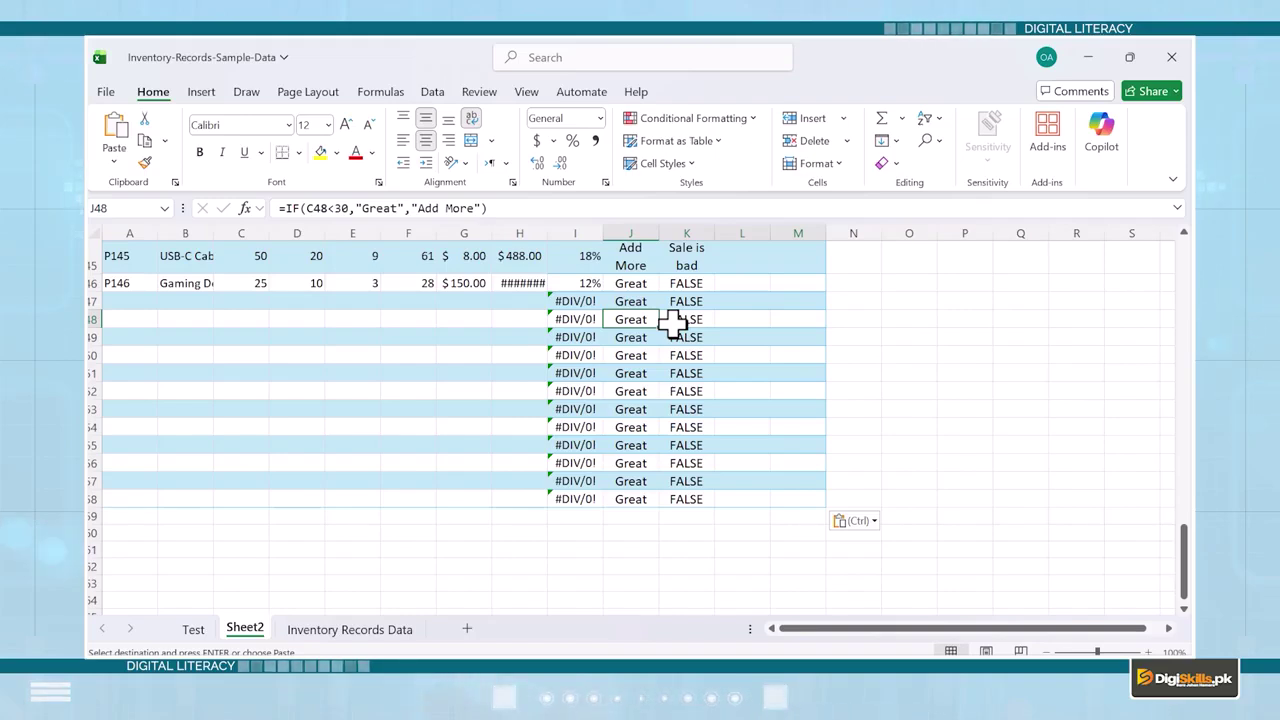
key(ctrl+z)
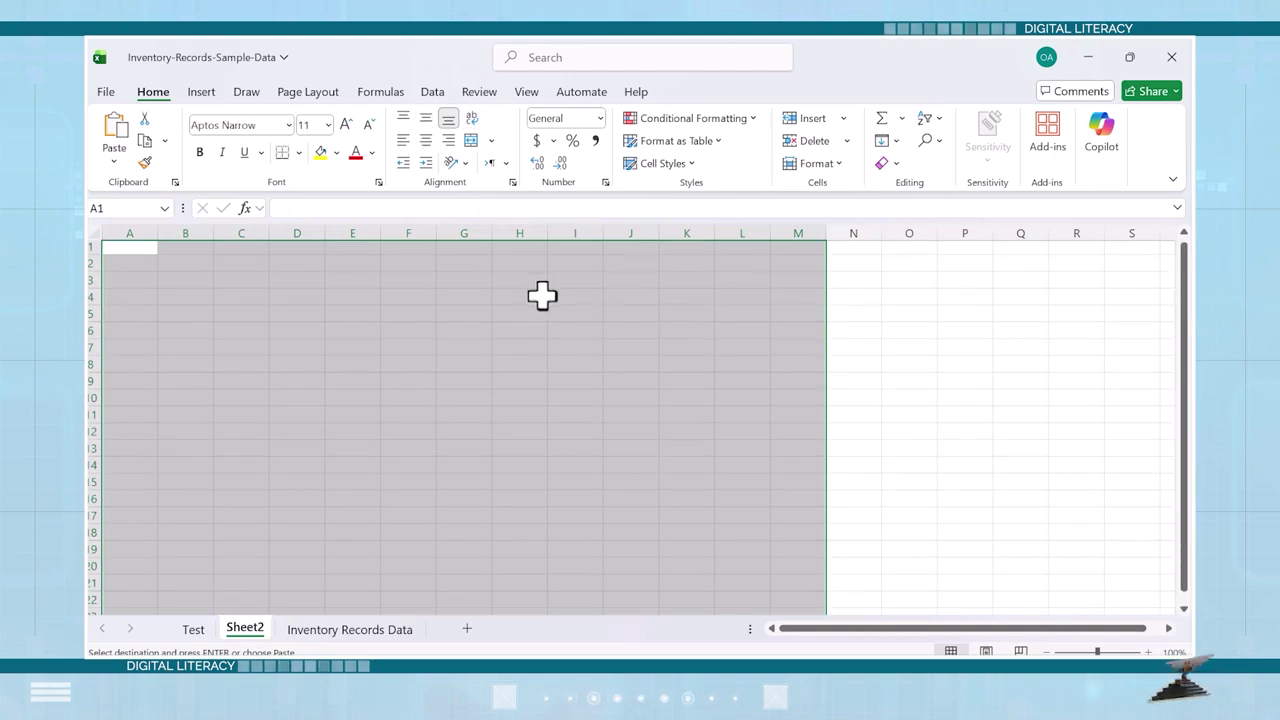
key(ctrl+z)
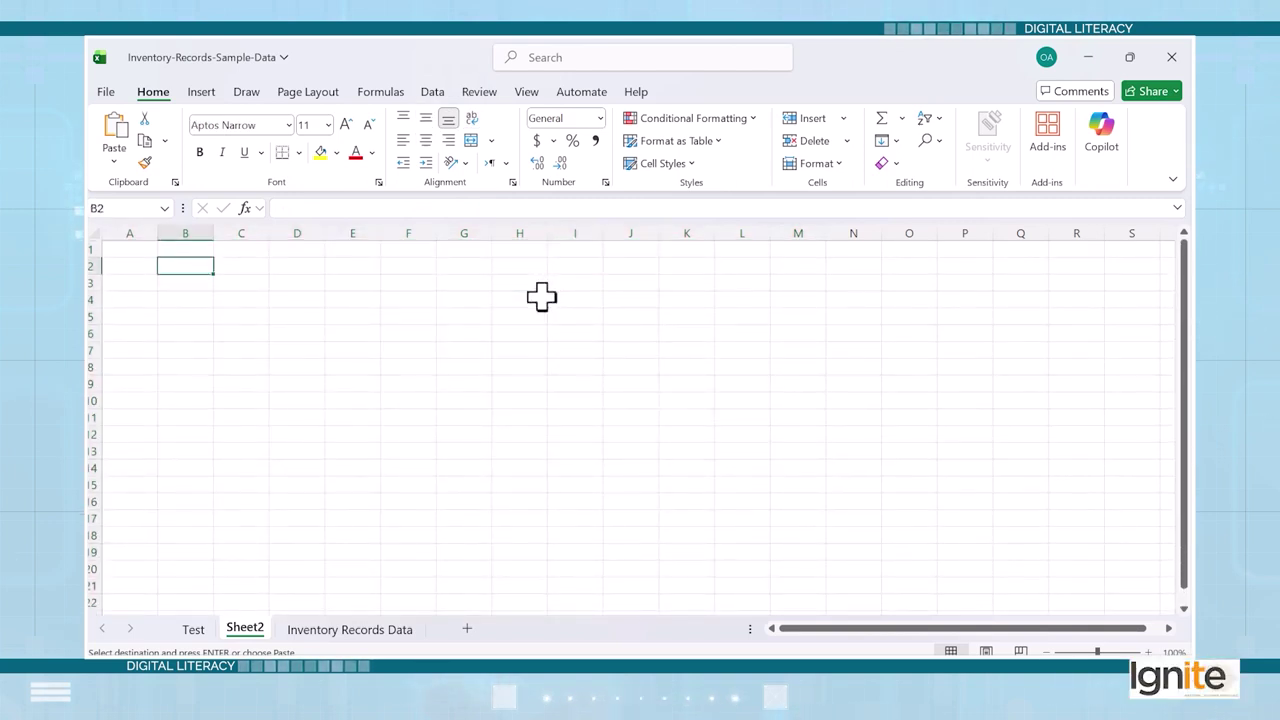
Paste the copied inventory rows into Sheet2 as values only, starting at cell B2.
key(ctrl+v)
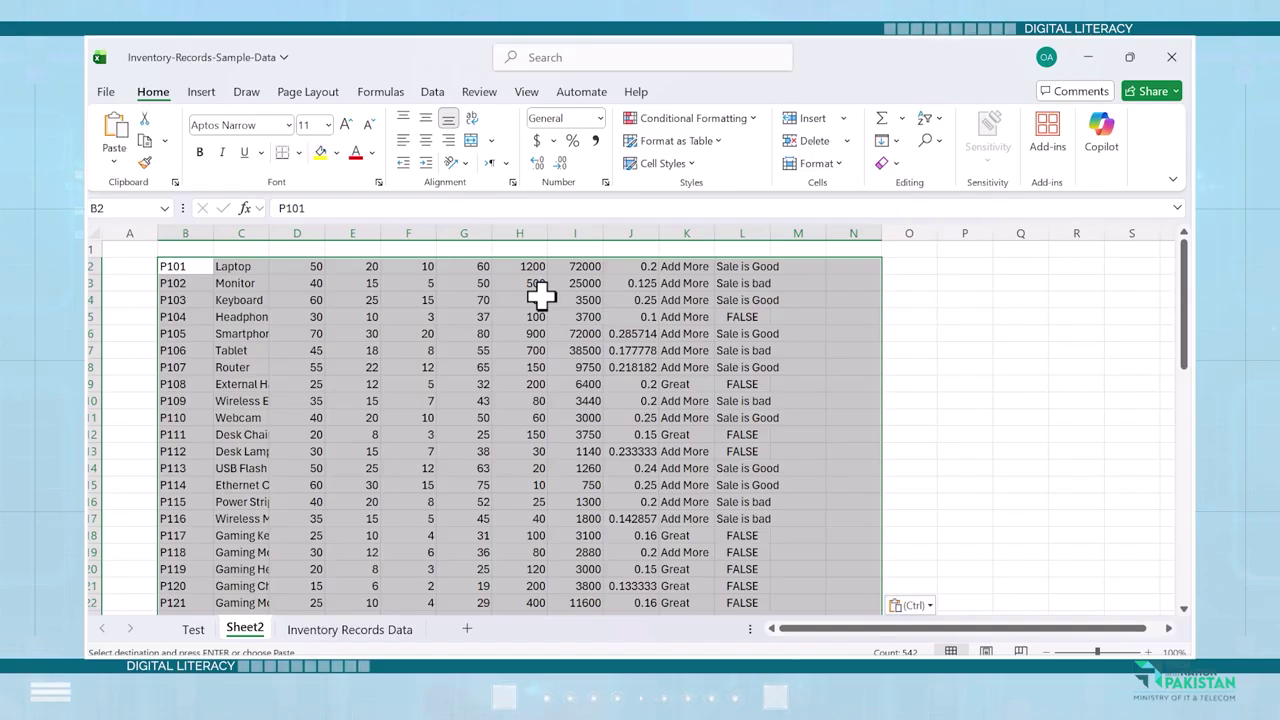
key(ctrl+z)
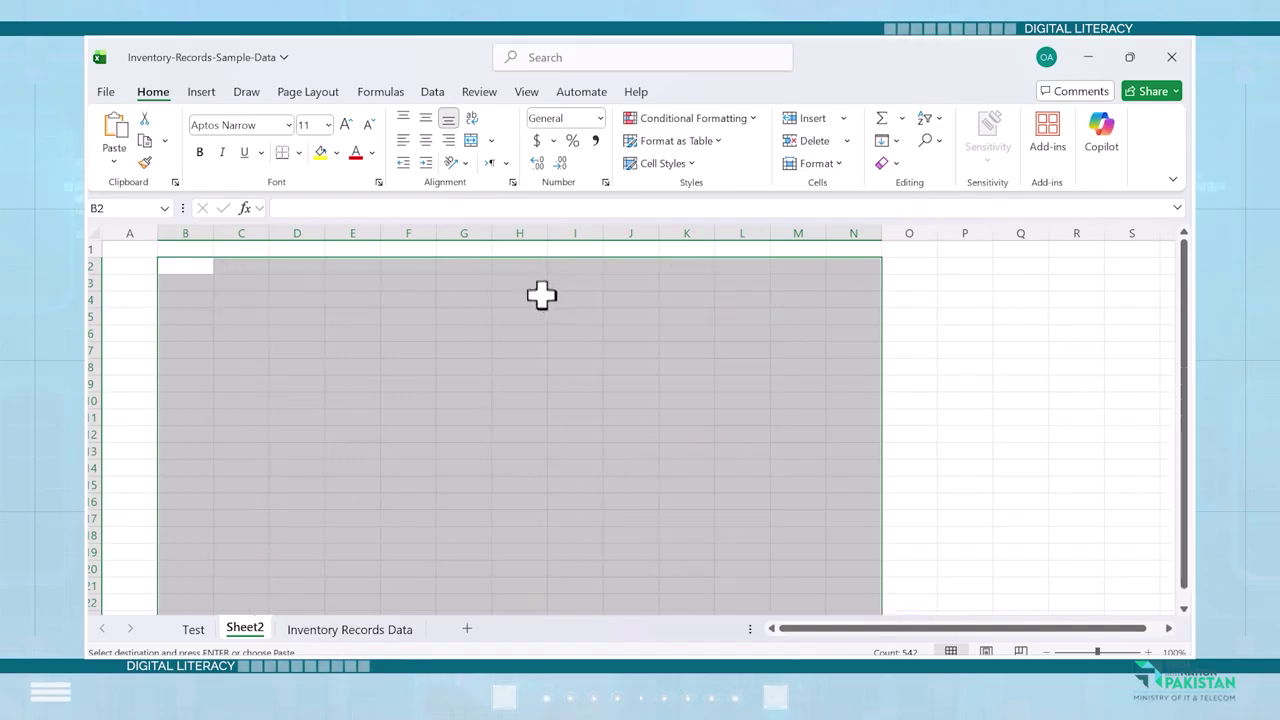
click(121, 278)
click(199, 266)
right_click(200, 266)
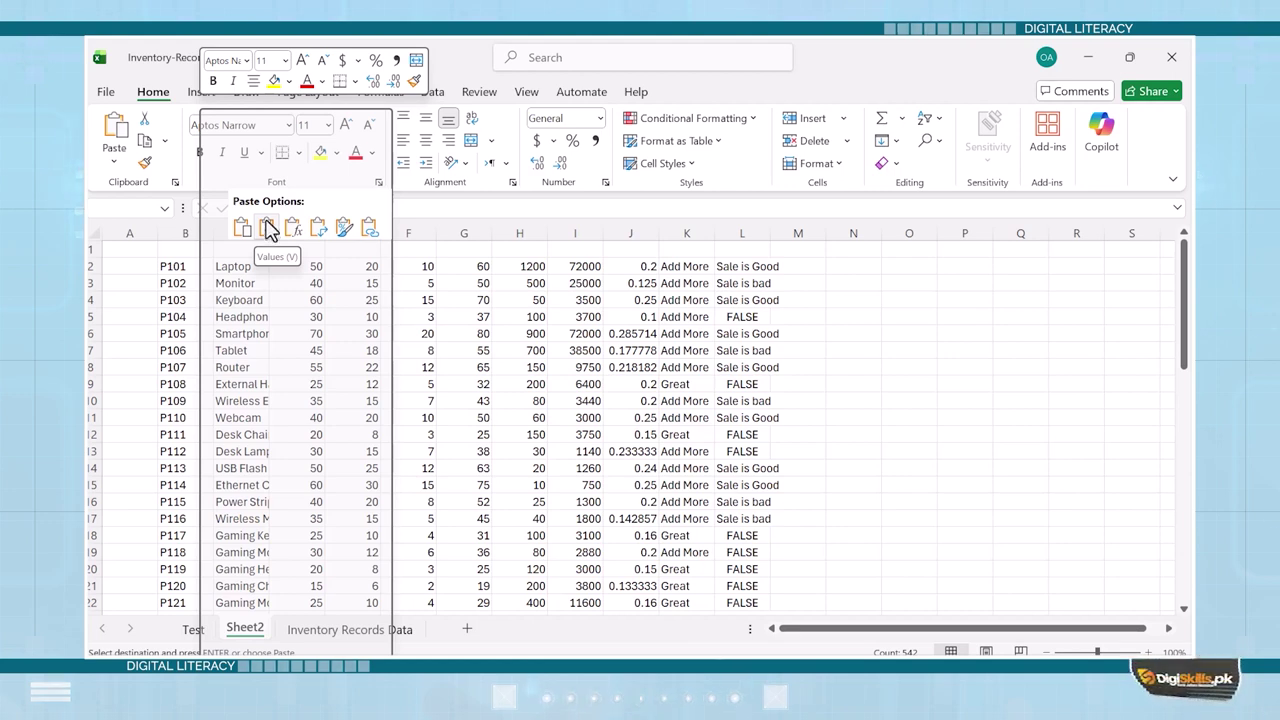
click(268, 229)
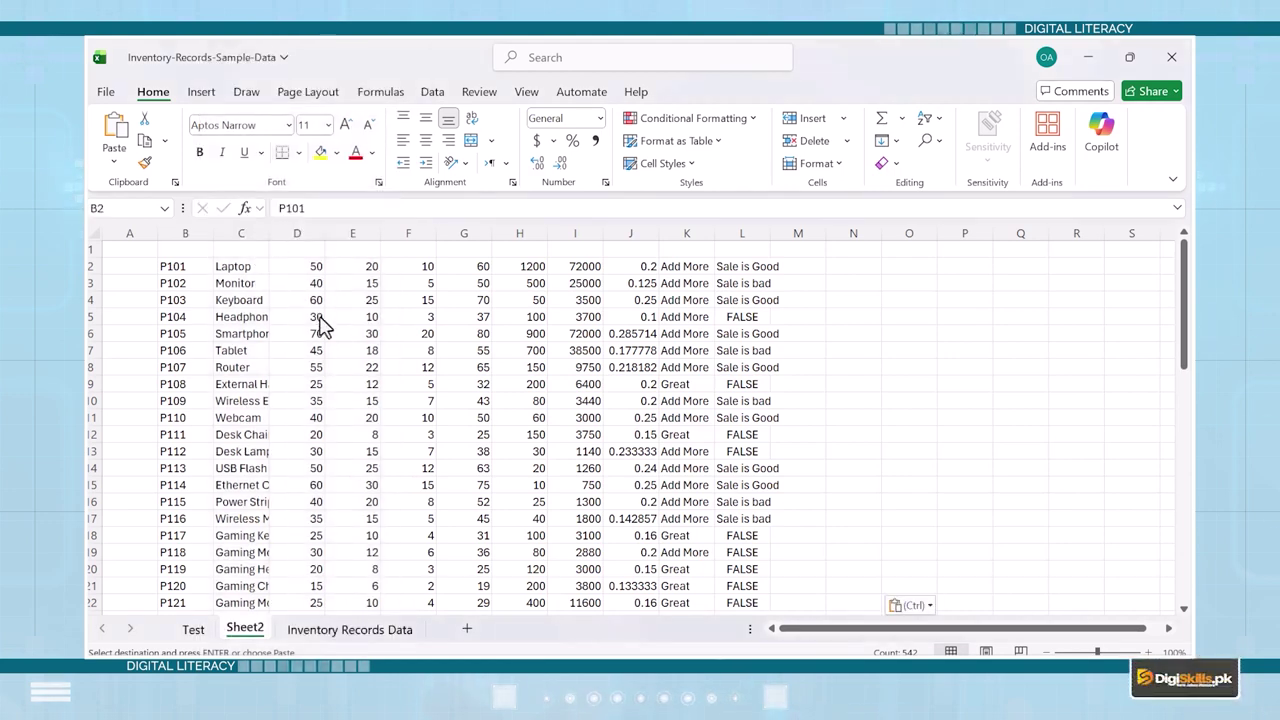